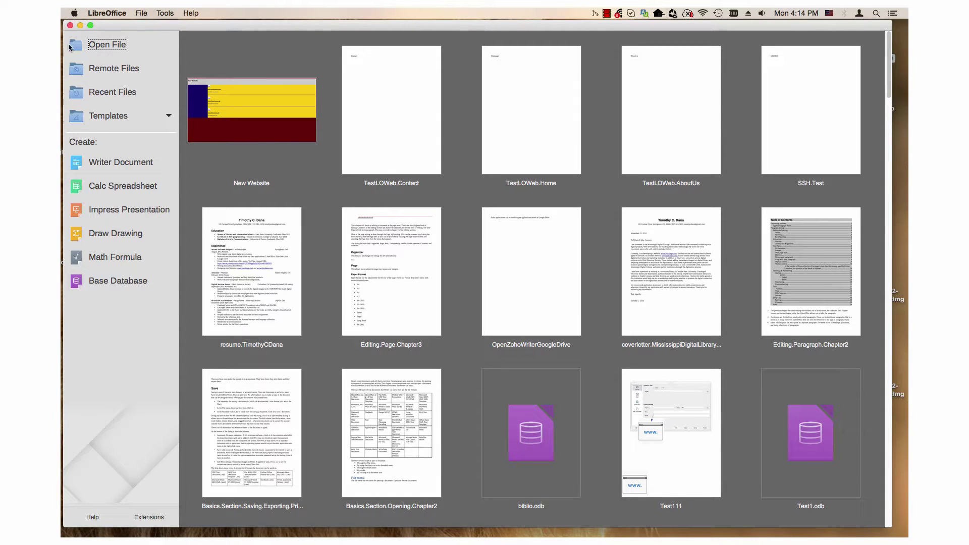
Launch the Web Page wizard from File > Wizards to show its Introduction step.
{"action": "left_click", "coordinate": [141, 13]}
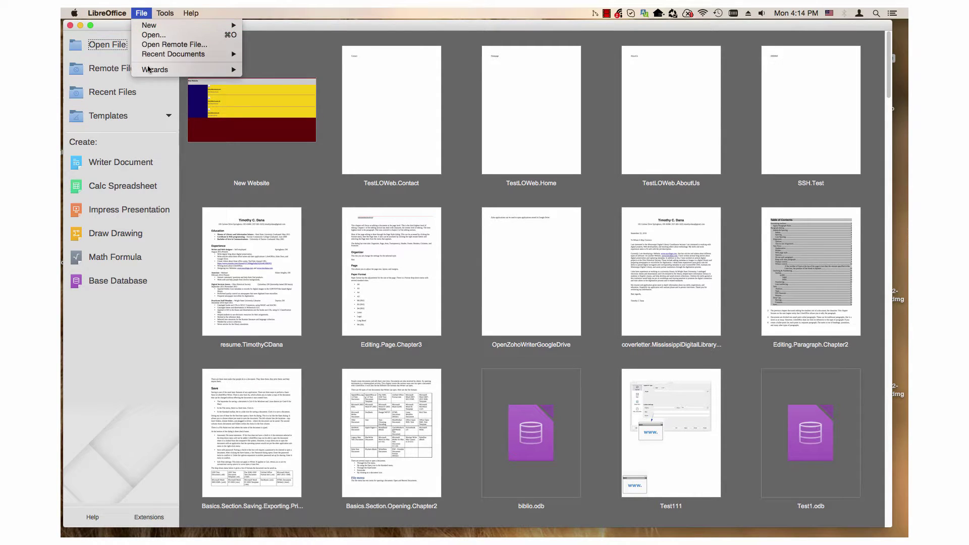
{"action": "mouse_move", "coordinate": [148, 69]}
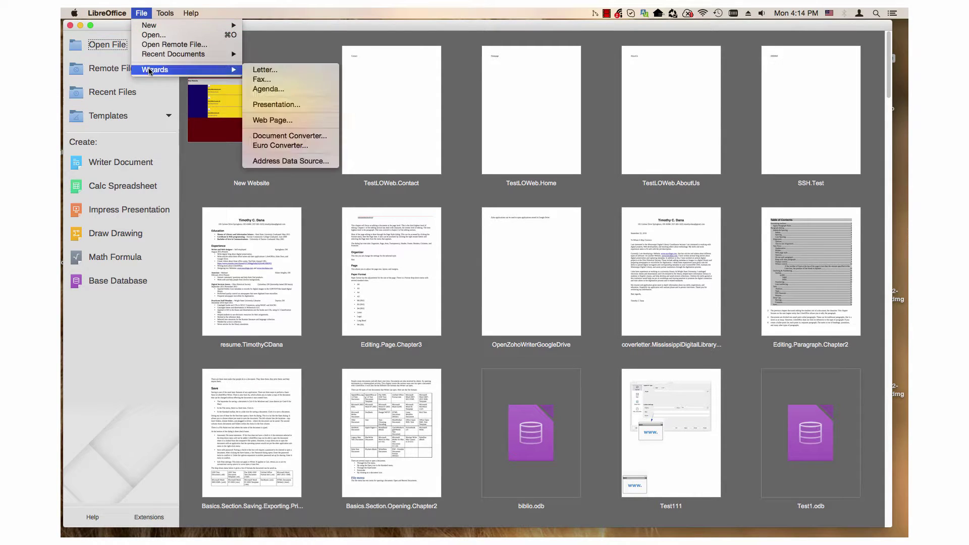
{"action": "left_click", "coordinate": [270, 124]}
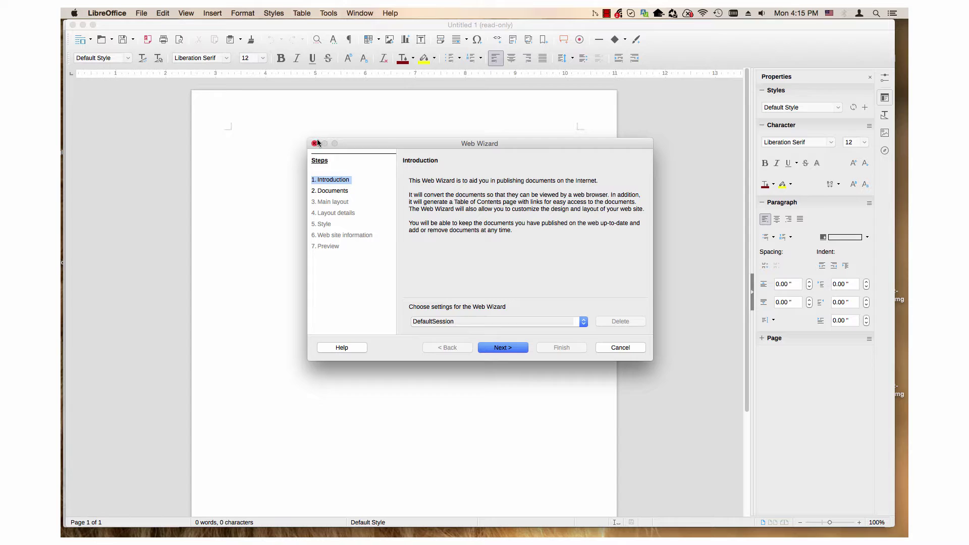
{"action": "mouse_move", "coordinate": [485, 527]}
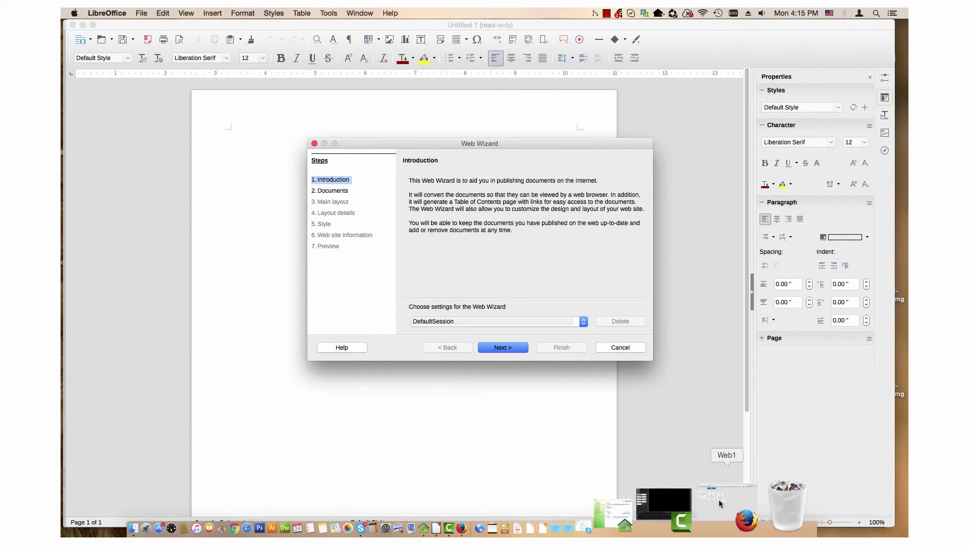
Restore the minimized window from the Dock.
{"action": "left_click", "coordinate": [718, 501]}
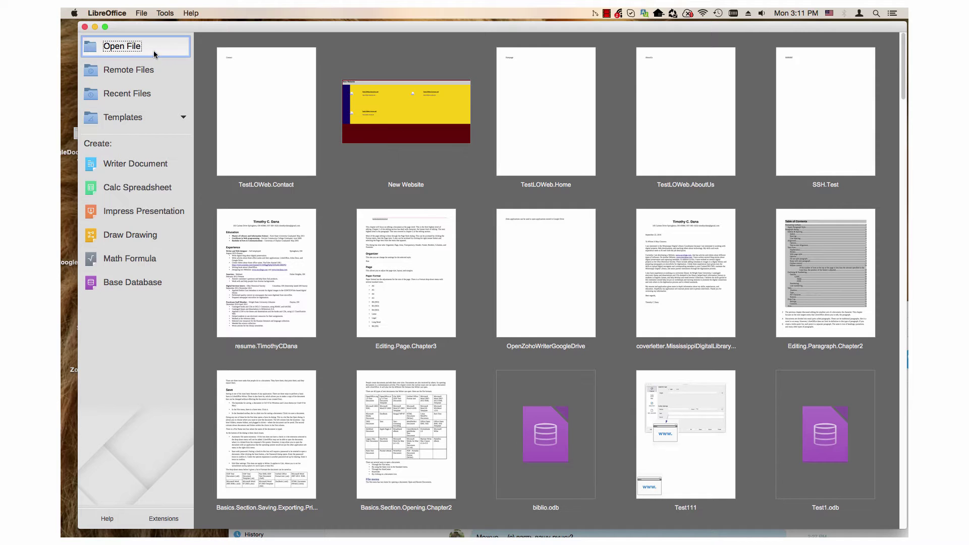
Dismiss the Wizards submenu once, then relaunch the Web Page wizard from File > Wizards.
{"action": "left_click", "coordinate": [143, 14]}
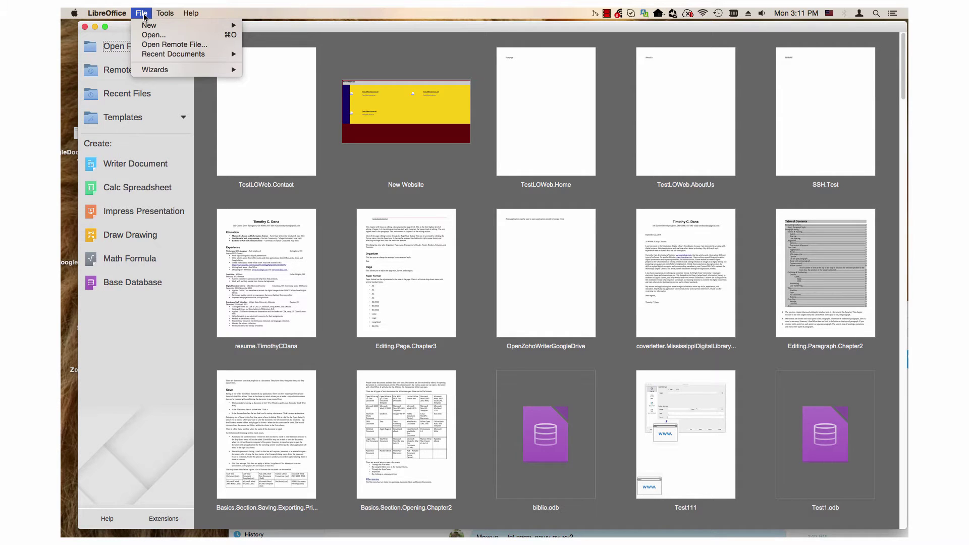
{"action": "mouse_move", "coordinate": [159, 72]}
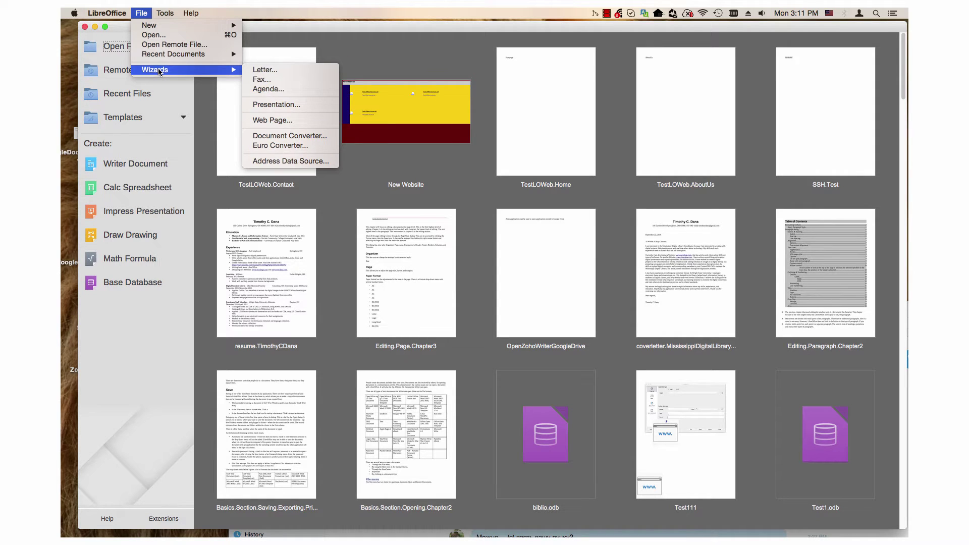
{"action": "left_click", "coordinate": [210, 144]}
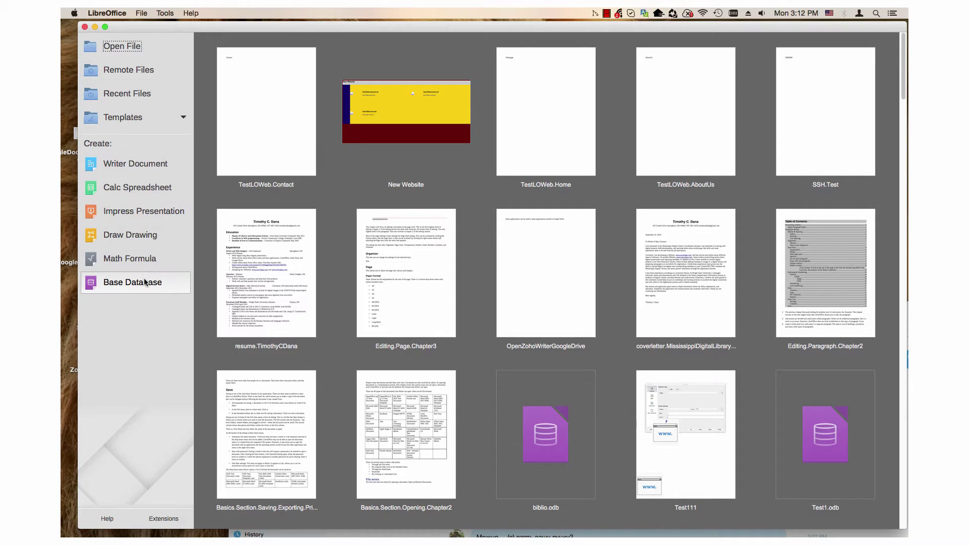
{"action": "left_click", "coordinate": [140, 15]}
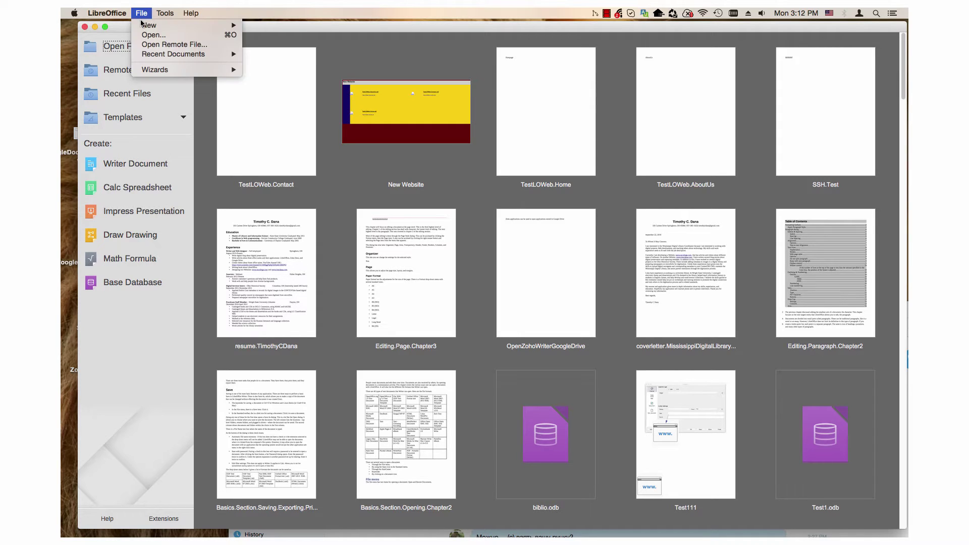
{"action": "mouse_move", "coordinate": [150, 70]}
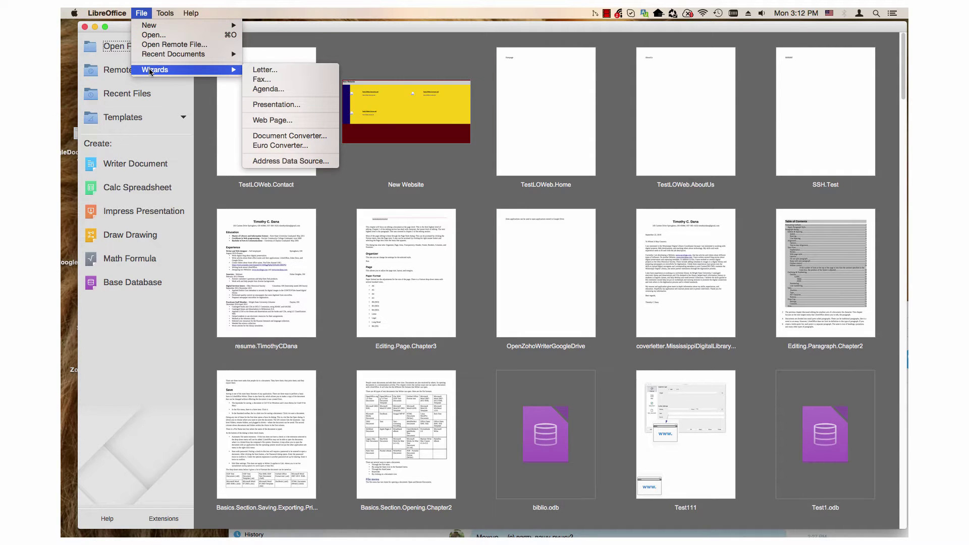
{"action": "left_click", "coordinate": [276, 122]}
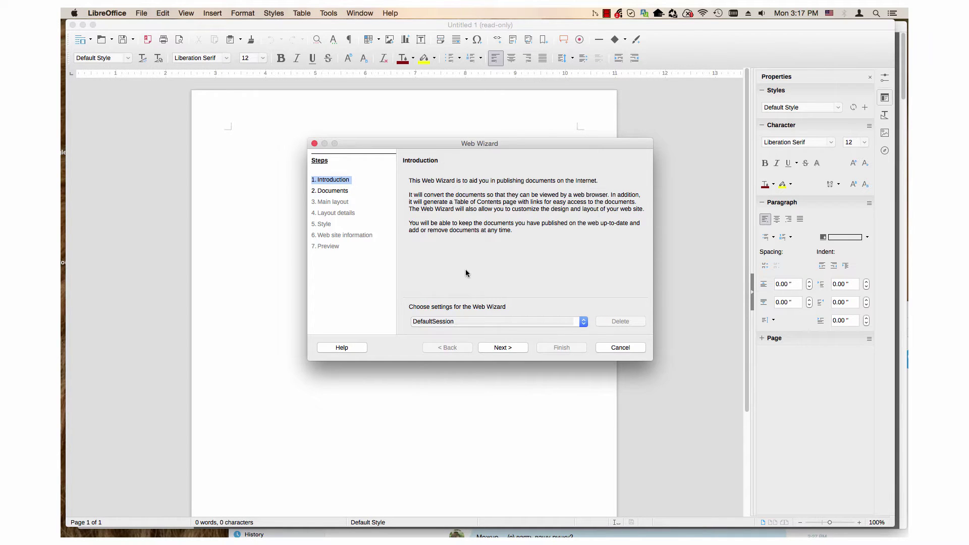
Open the wizard settings dropdown listing <default> and DefaultSession.
{"action": "left_click", "coordinate": [481, 321]}
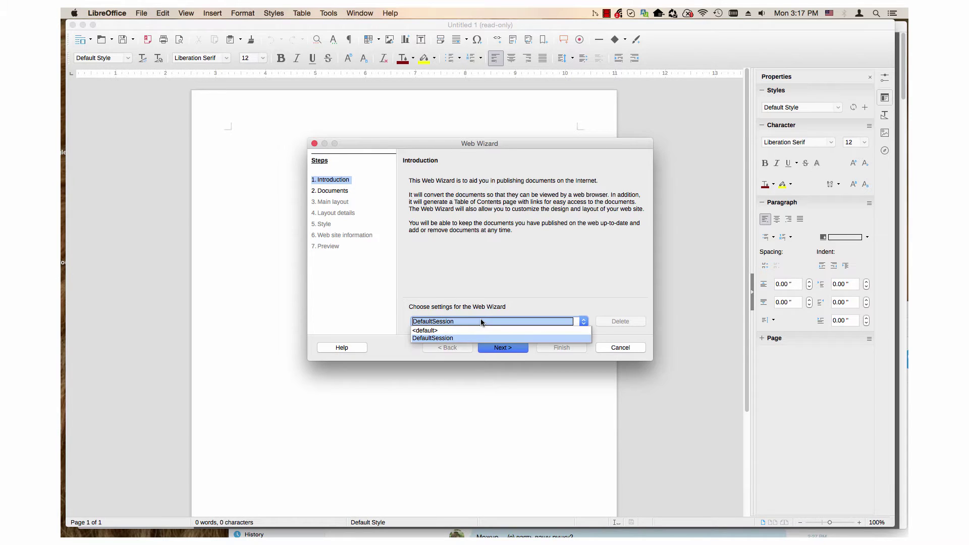
Switch the wizard settings from DefaultSession to <default>.
{"action": "left_click", "coordinate": [455, 331]}
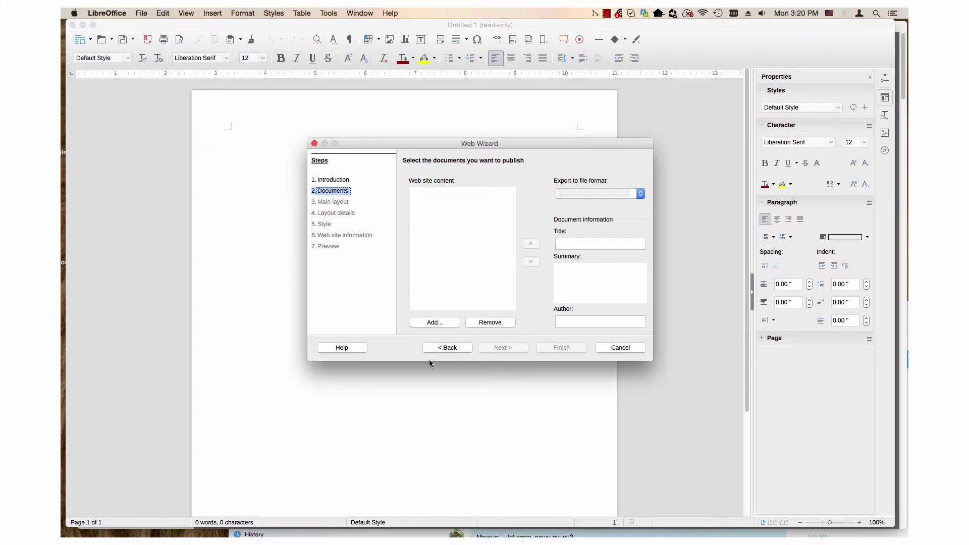
In the Add file dialog, browse through the home folder into the account folder holding the TestLOWeb files.
{"action": "left_click", "coordinate": [433, 324]}
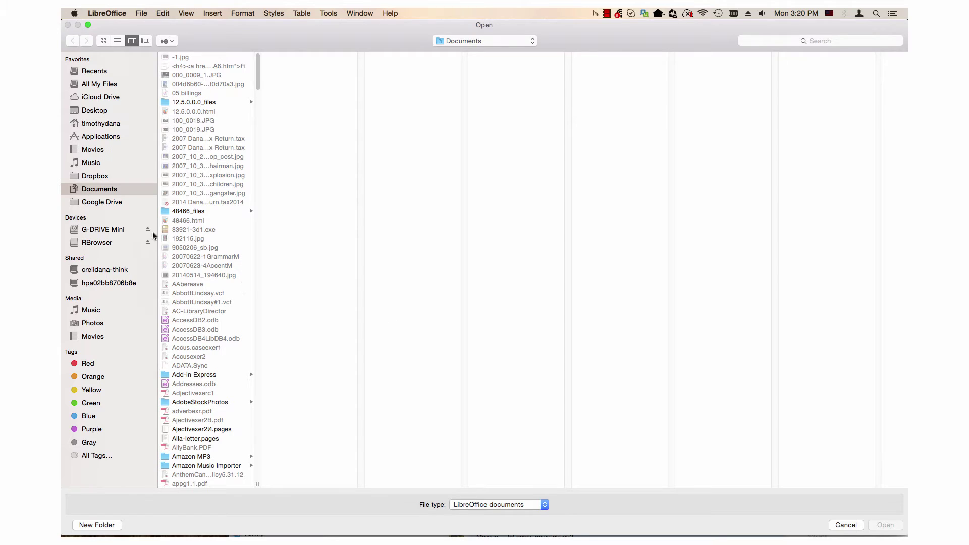
{"action": "scroll", "coordinate": [194, 245], "scroll_direction": "down", "scroll_amount": 5}
{"action": "scroll", "coordinate": [194, 245], "scroll_direction": "down", "scroll_amount": 15}
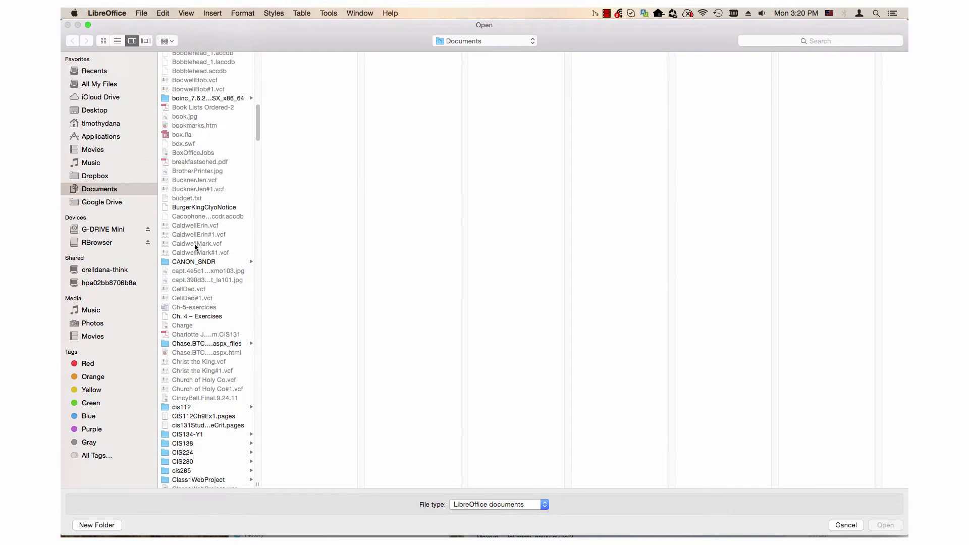
{"action": "scroll", "coordinate": [198, 251], "scroll_direction": "down", "scroll_amount": 10}
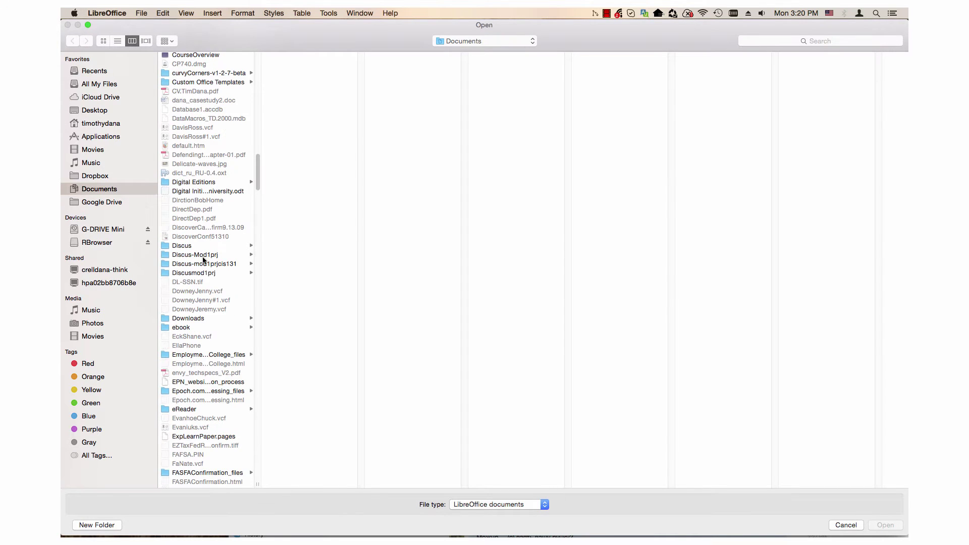
{"action": "scroll", "coordinate": [255, 244], "scroll_direction": "down", "scroll_amount": 10}
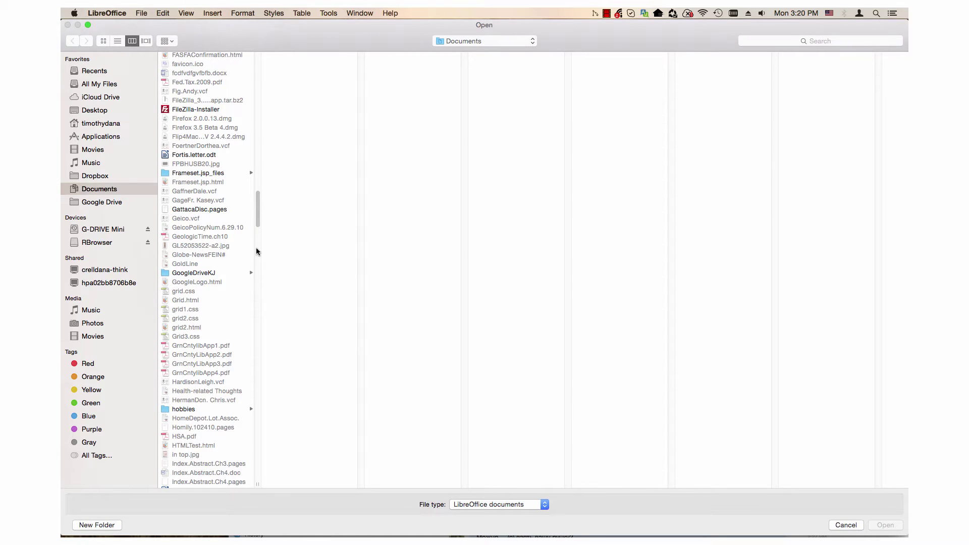
{"action": "scroll", "coordinate": [257, 251], "scroll_direction": "down", "scroll_amount": 10}
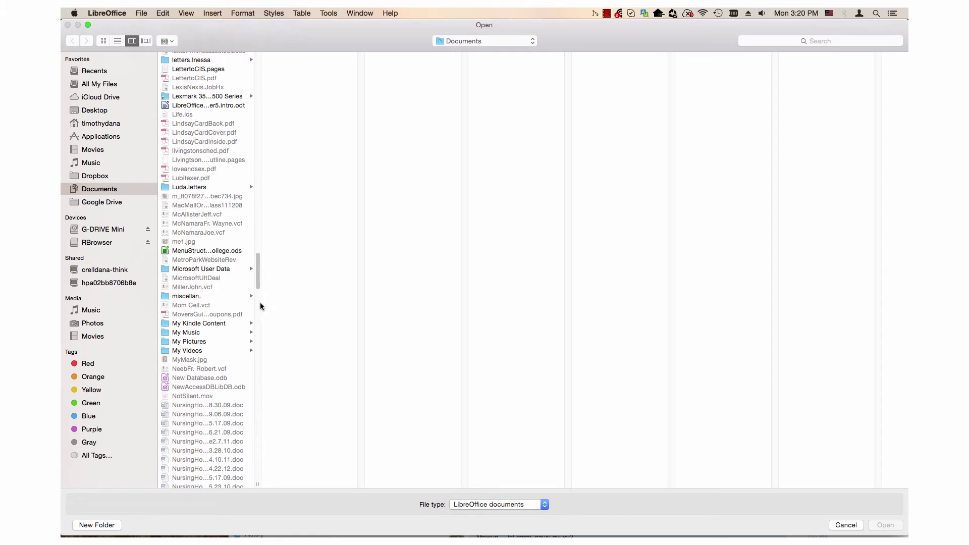
{"action": "scroll", "coordinate": [261, 306], "scroll_direction": "down", "scroll_amount": 20}
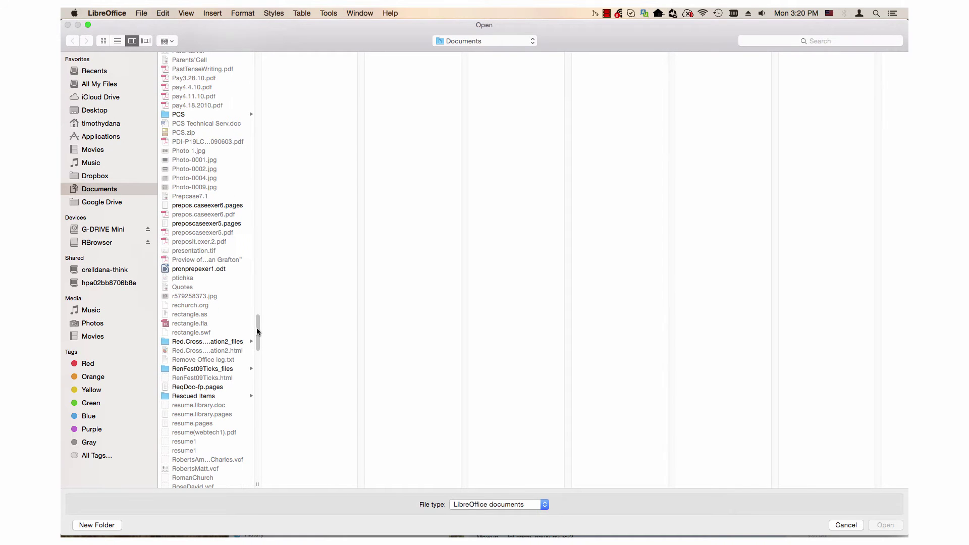
{"action": "scroll", "coordinate": [256, 331], "scroll_direction": "down", "scroll_amount": 20}
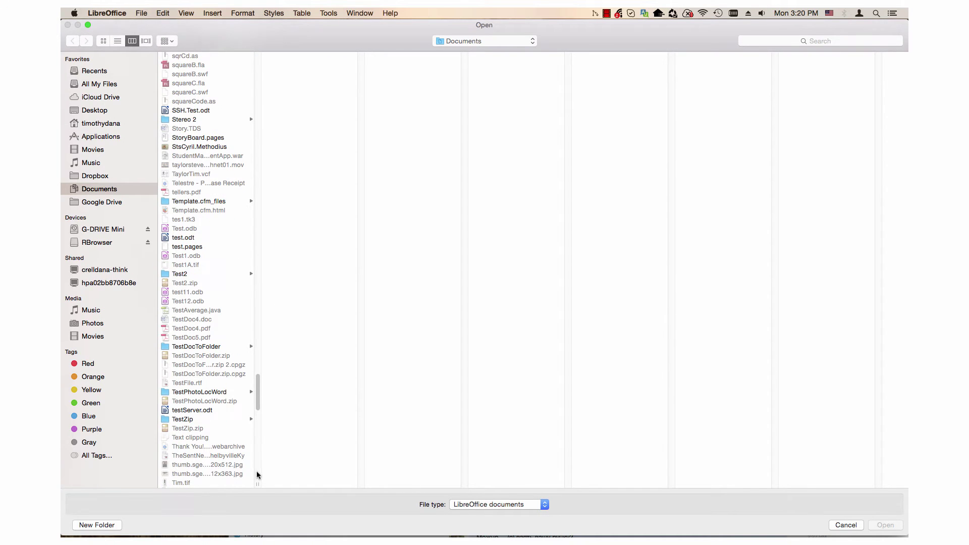
{"action": "scroll", "coordinate": [257, 482], "scroll_direction": "down", "scroll_amount": 10}
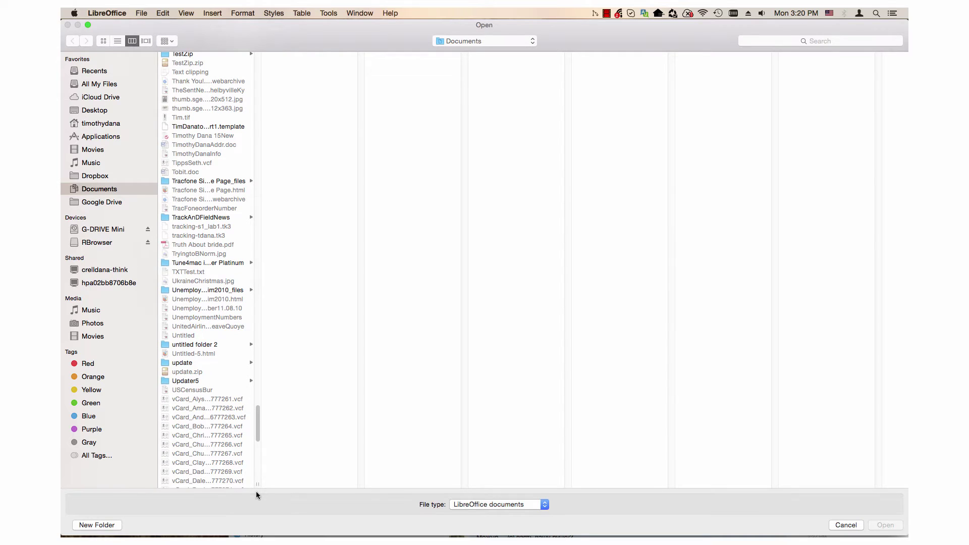
{"action": "scroll", "coordinate": [255, 495], "scroll_direction": "up", "scroll_amount": 12}
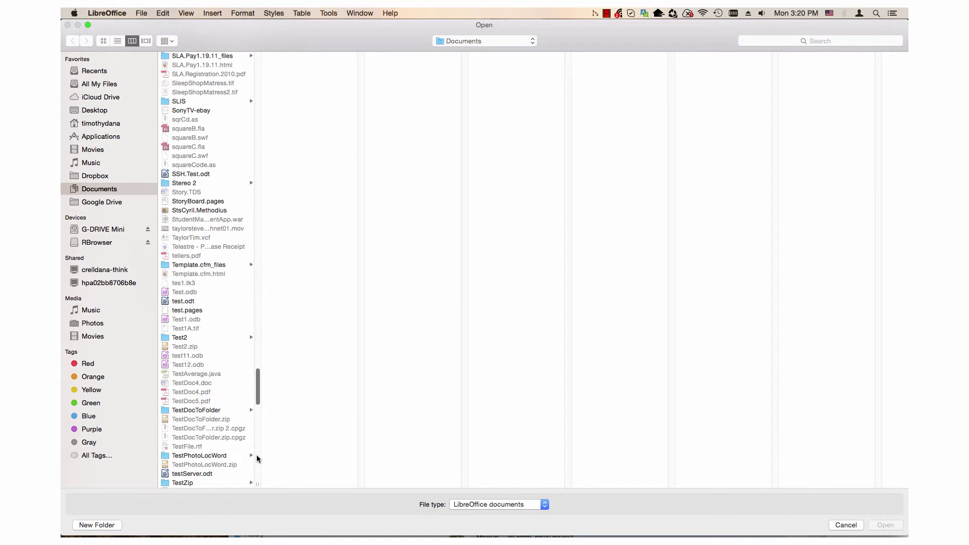
{"action": "scroll", "coordinate": [250, 429], "scroll_direction": "down", "scroll_amount": 15}
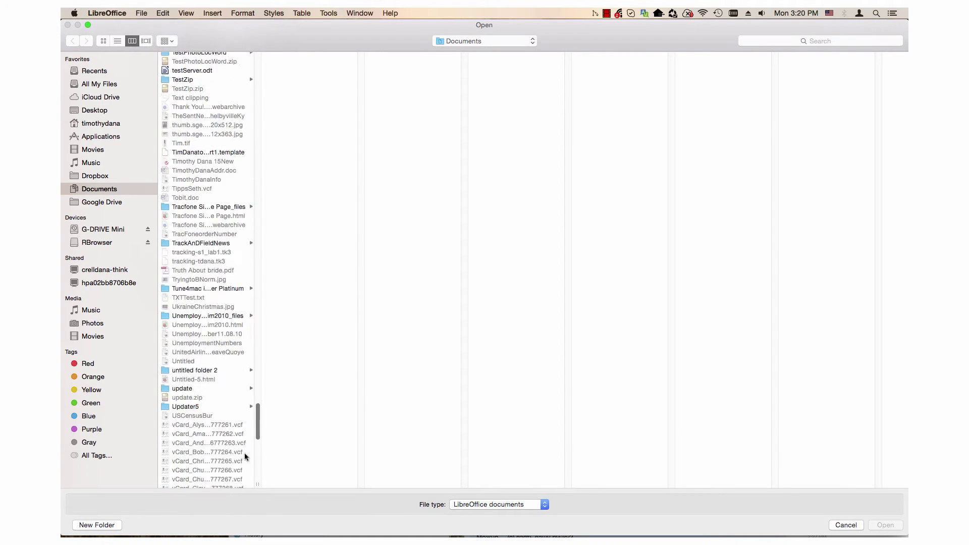
{"action": "scroll", "coordinate": [247, 464], "scroll_direction": "down", "scroll_amount": 15}
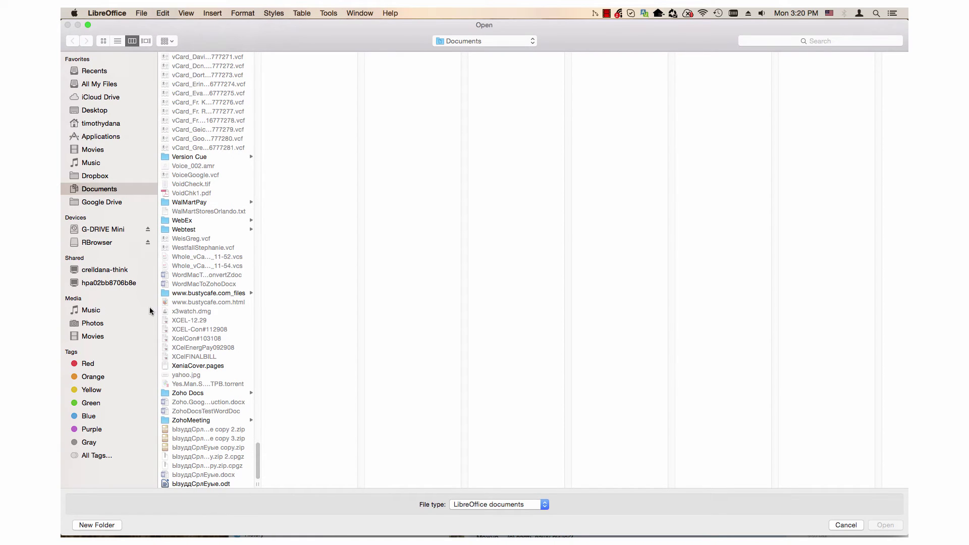
{"action": "left_click", "coordinate": [92, 125]}
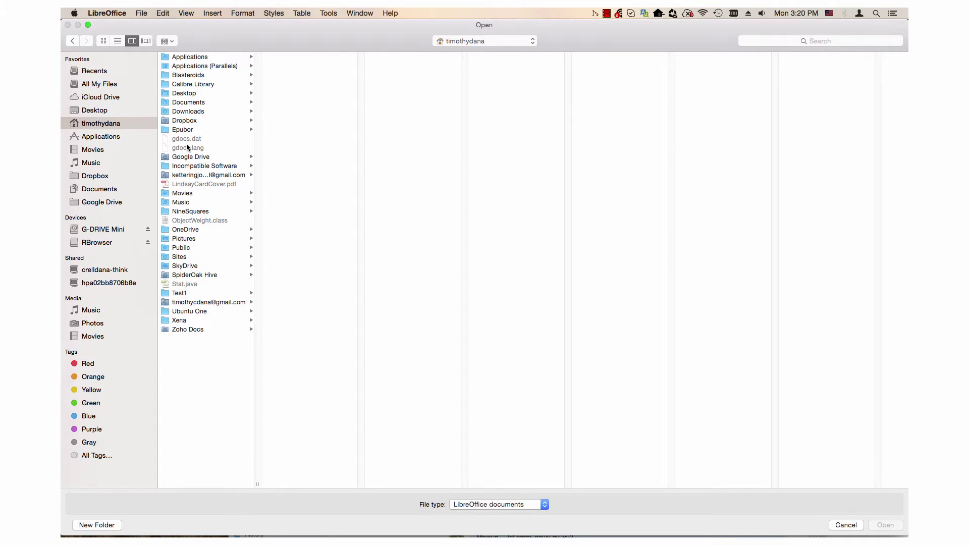
{"action": "left_click", "coordinate": [185, 175]}
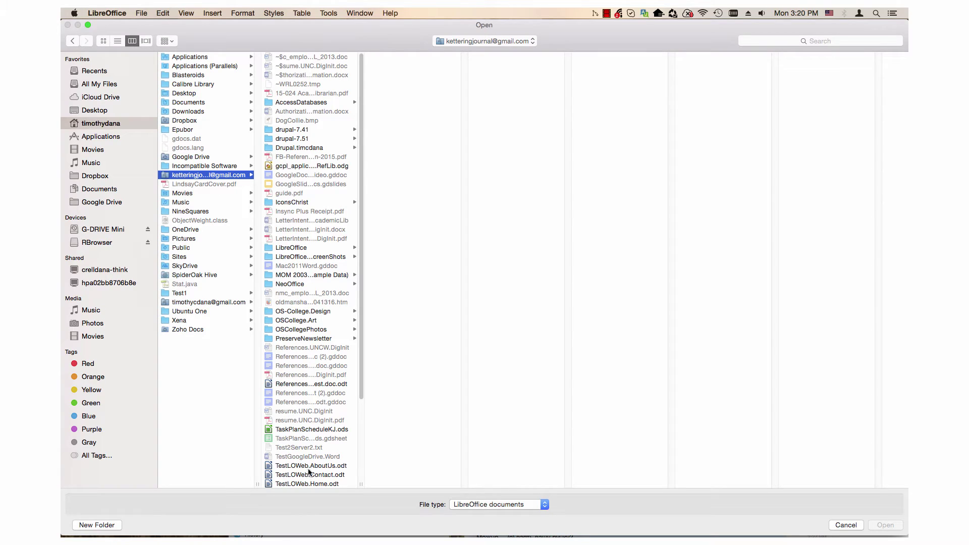
Select TestLOWeb.AboutUs.odt through TestLOWeb.Home.odt and add all three to the site.
{"action": "left_click", "coordinate": [307, 466]}
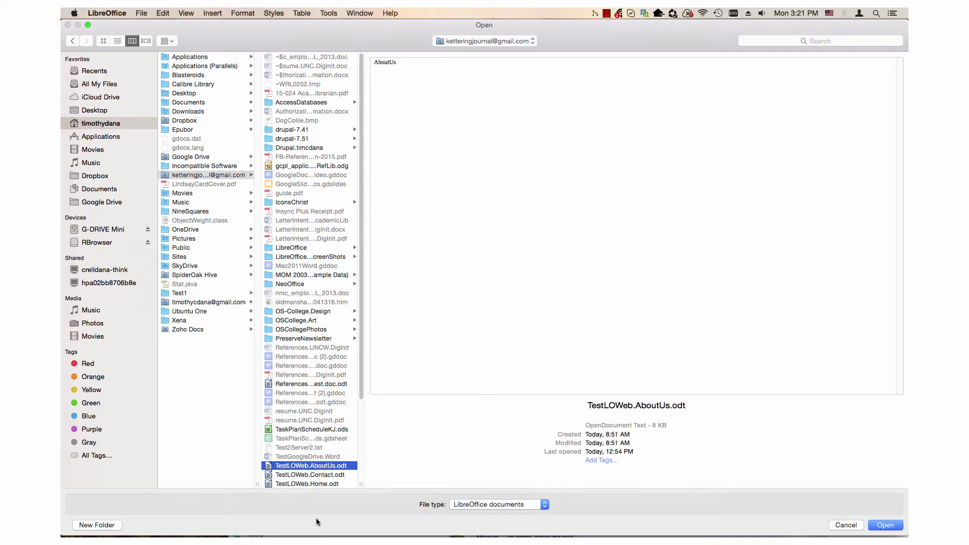
{"action": "left_click", "coordinate": [292, 483], "text": "shift"}
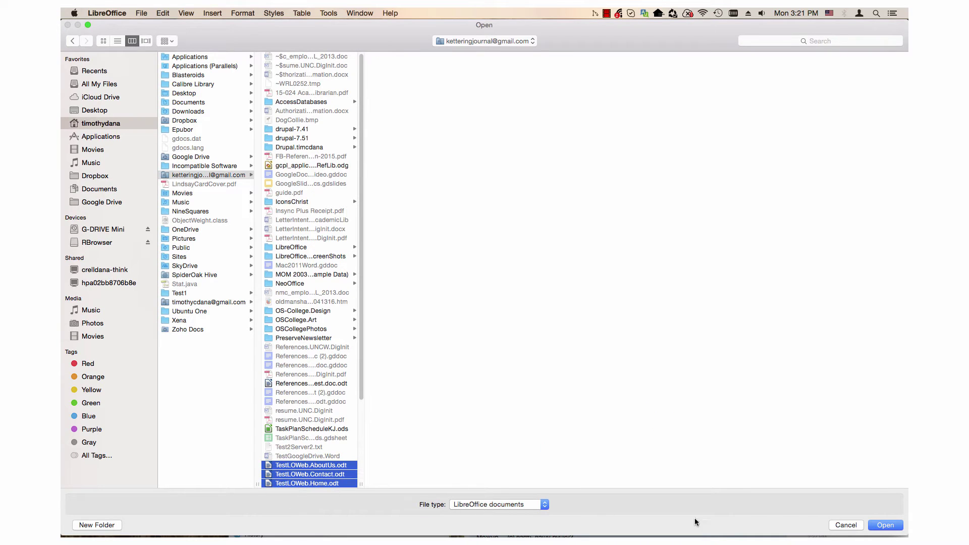
{"action": "left_click", "coordinate": [884, 526]}
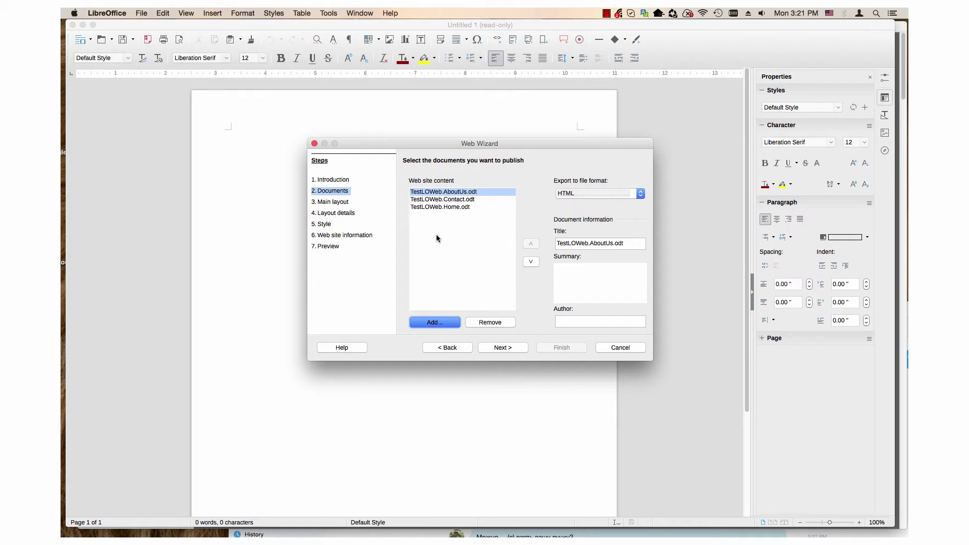
Export TestLOWeb.Contact.odt as PDF - Print optimized, confirming AboutUs stays HTML.
{"action": "left_click", "coordinate": [442, 200]}
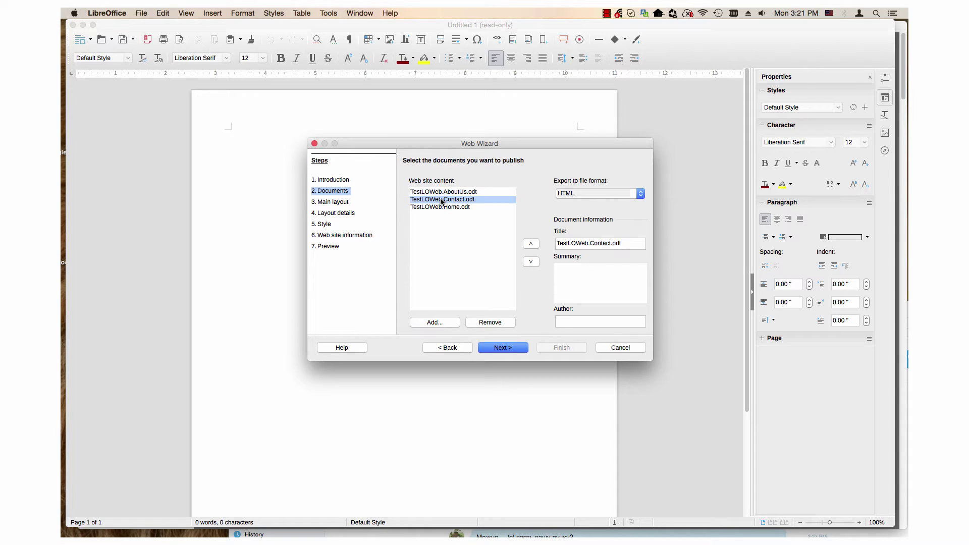
{"action": "left_click", "coordinate": [573, 196]}
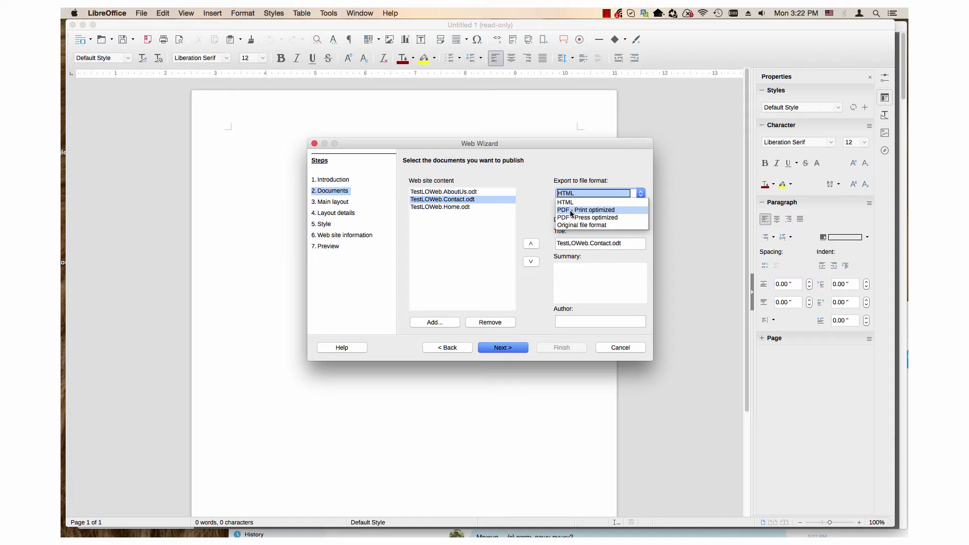
{"action": "left_click", "coordinate": [571, 211]}
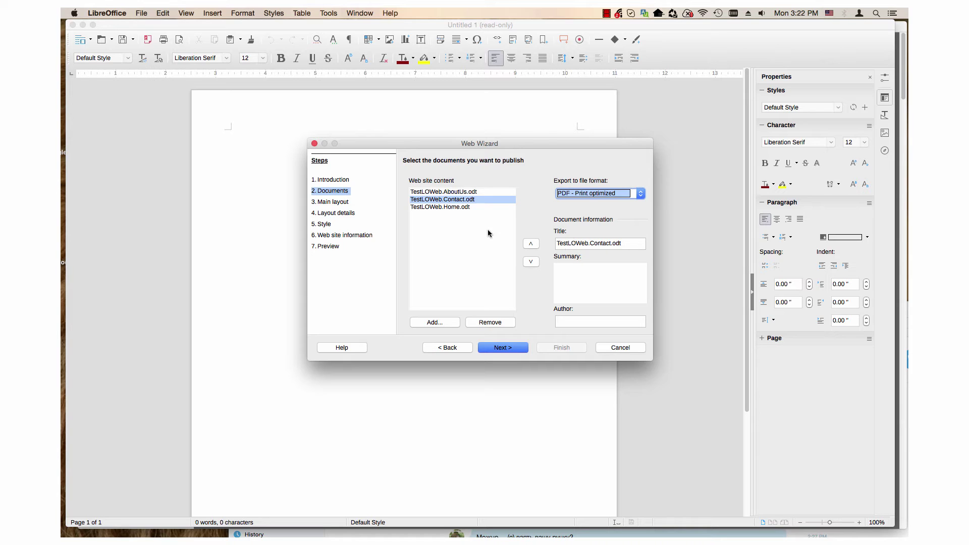
{"action": "left_click", "coordinate": [445, 192]}
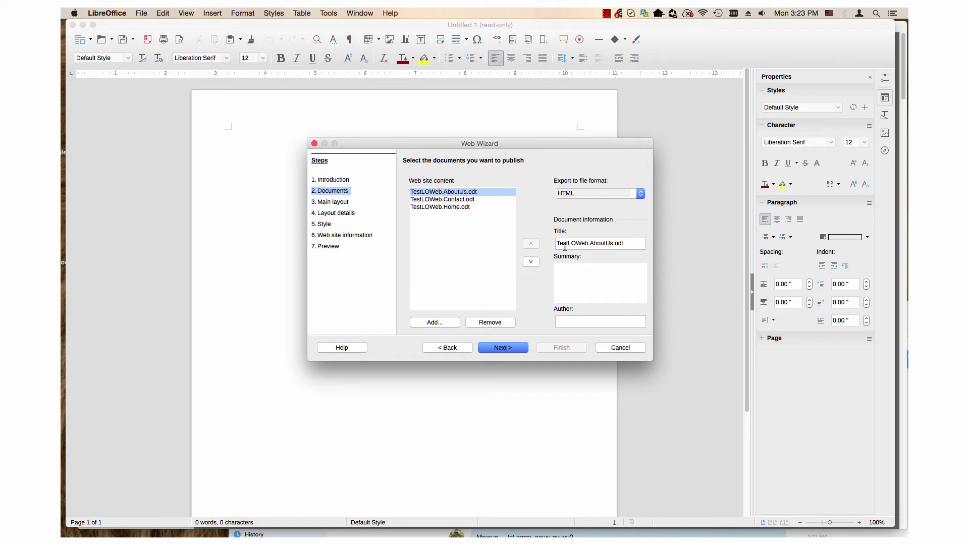
{"action": "left_click", "coordinate": [443, 200]}
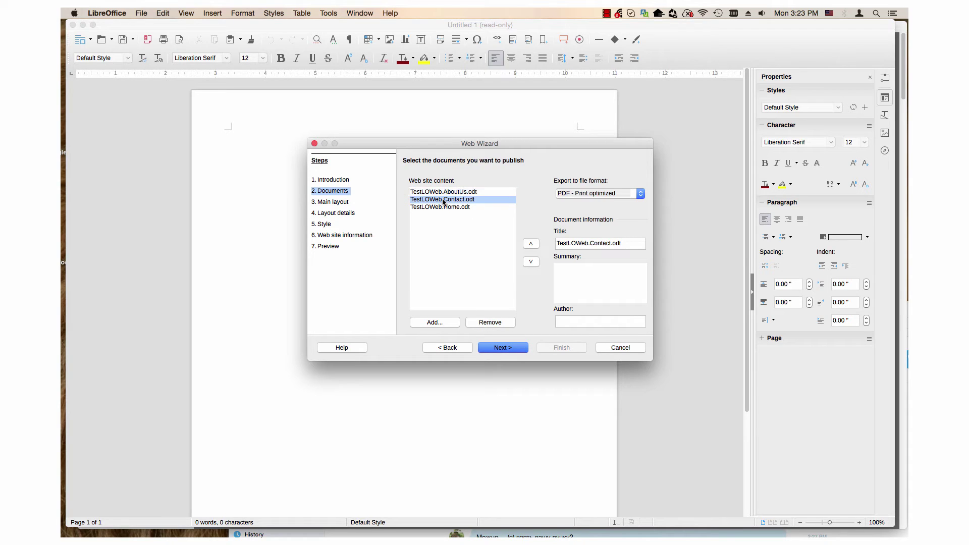
Retitle the Contact document 'Contact Us', add a summary on reaching the author, and enter the author's name.
{"action": "double_click", "coordinate": [568, 247]}
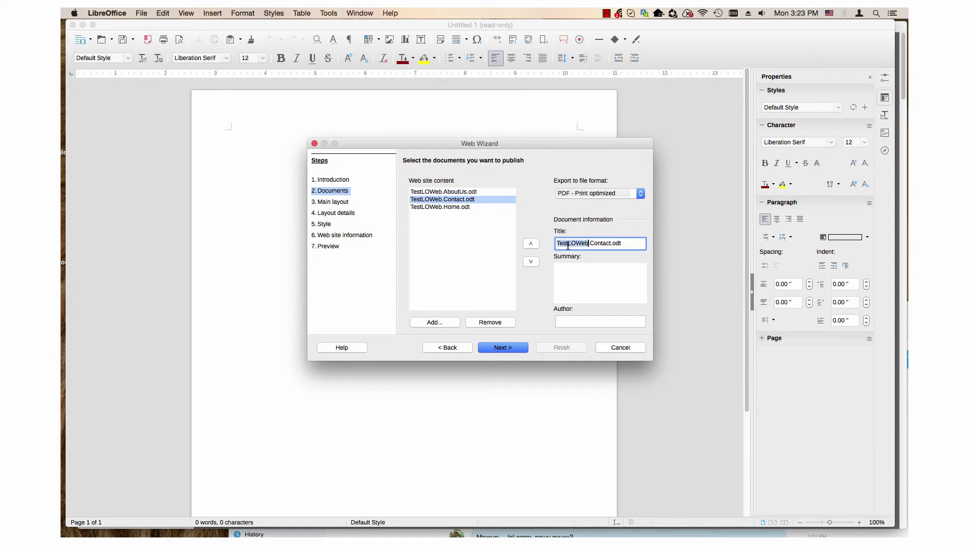
{"action": "triple_click", "coordinate": [568, 246]}
{"action": "type", "text": "Contact Us"}
{"action": "left_click", "coordinate": [566, 278]}
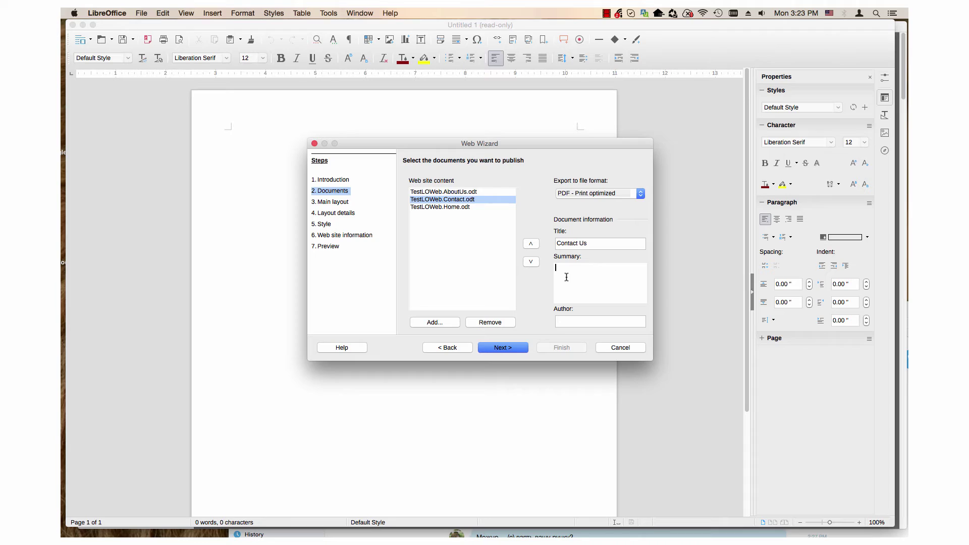
{"action": "type", "text": "This is how you get hold of Tim"}
{"action": "left_click", "coordinate": [572, 322]}
{"action": "type", "text": "Ti"}
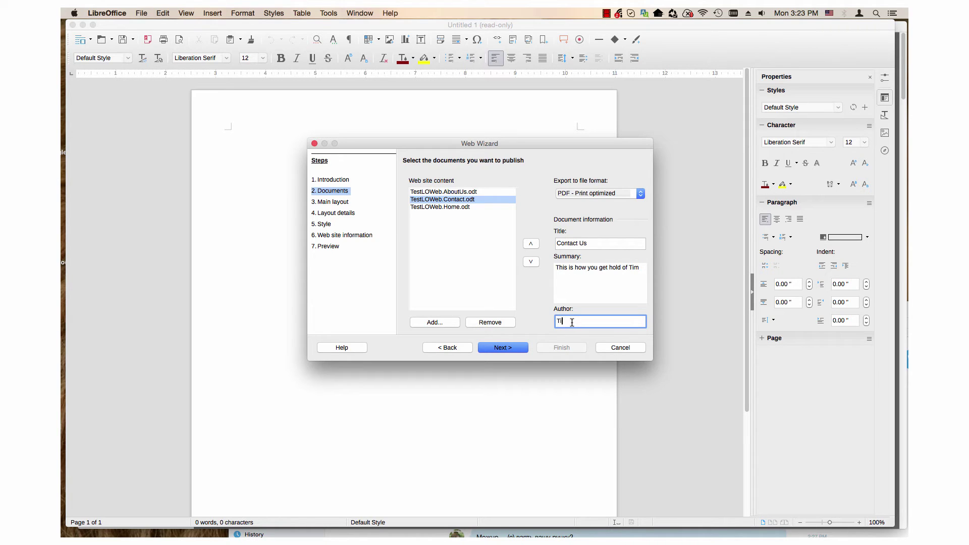
{"action": "type", "text": "m"}
Pick the Diagonal main layout and advance to Layout details.
{"action": "left_click", "coordinate": [510, 349]}
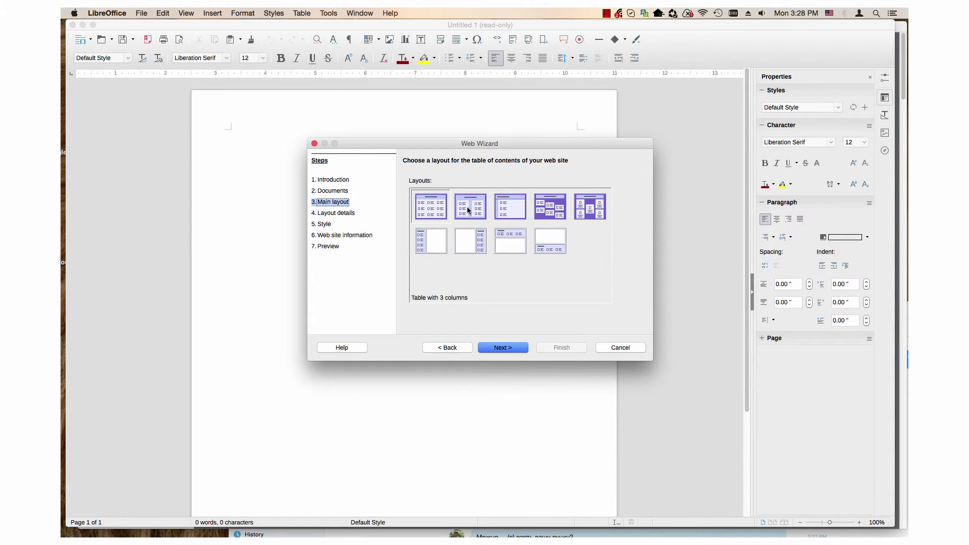
{"action": "left_click", "coordinate": [540, 212]}
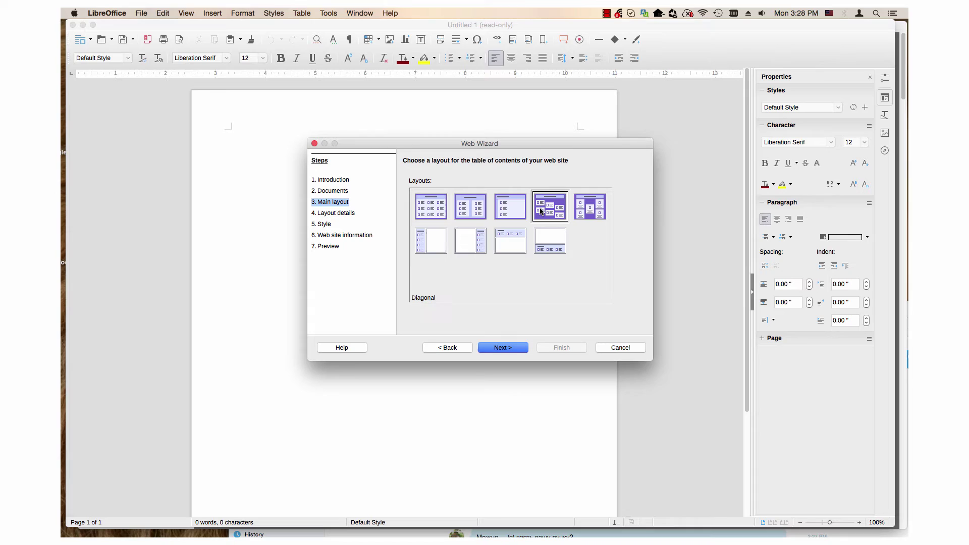
{"action": "left_click", "coordinate": [498, 350]}
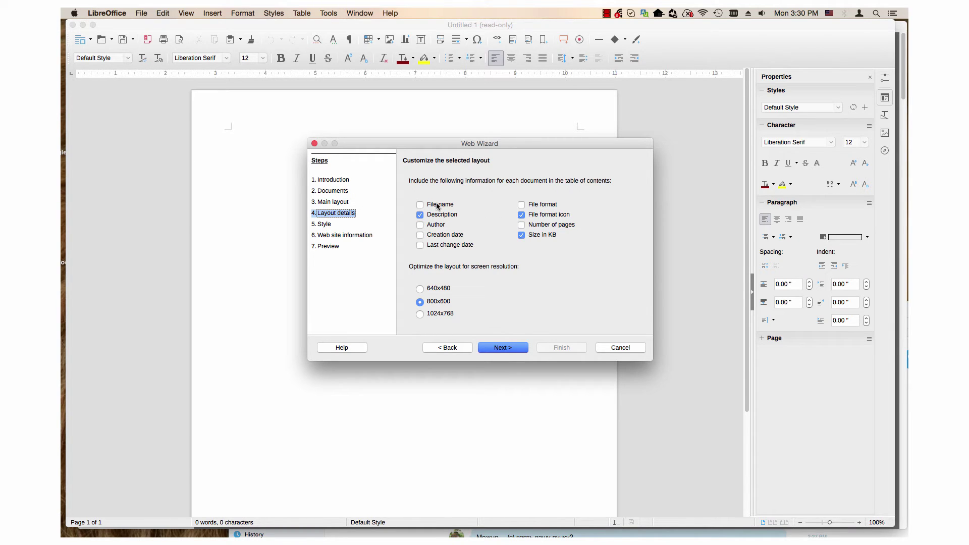
Include Creation date and File format, optimise for 1024x768, and advance to the Style step.
{"action": "left_click", "coordinate": [424, 235]}
{"action": "left_click", "coordinate": [523, 206]}
{"action": "left_click", "coordinate": [421, 315]}
{"action": "left_click", "coordinate": [499, 349]}
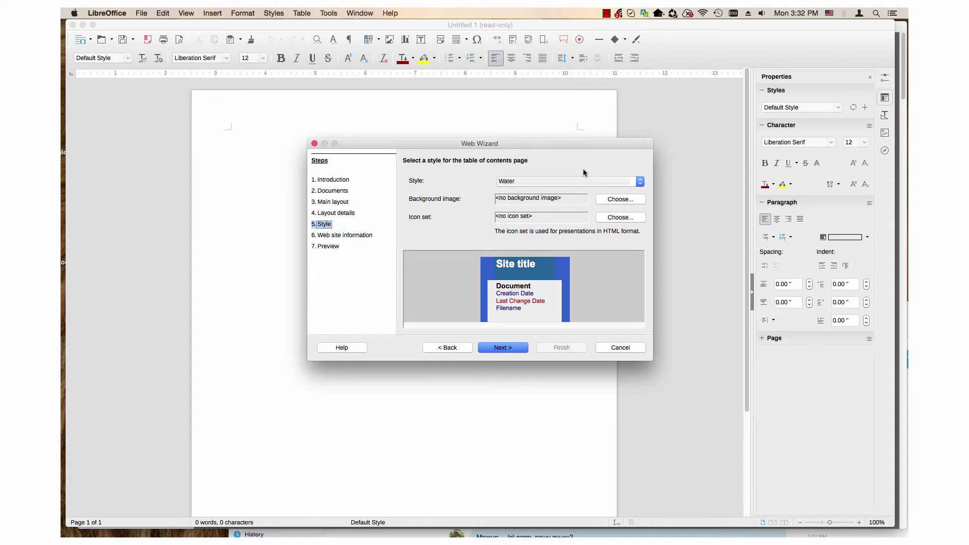
{"action": "left_click", "coordinate": [522, 184]}
{"action": "scroll", "coordinate": [520, 207], "scroll_direction": "up", "scroll_amount": 7}
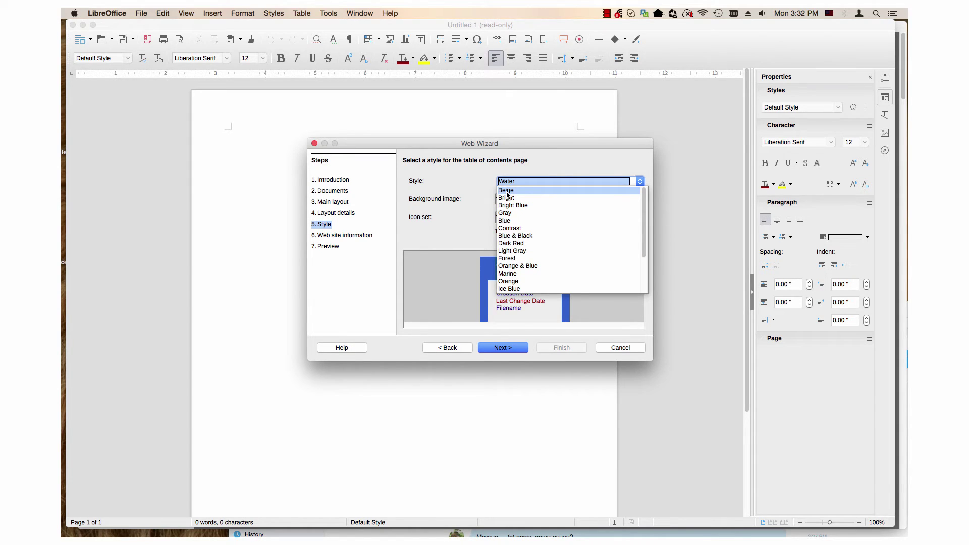
{"action": "left_click", "coordinate": [461, 184]}
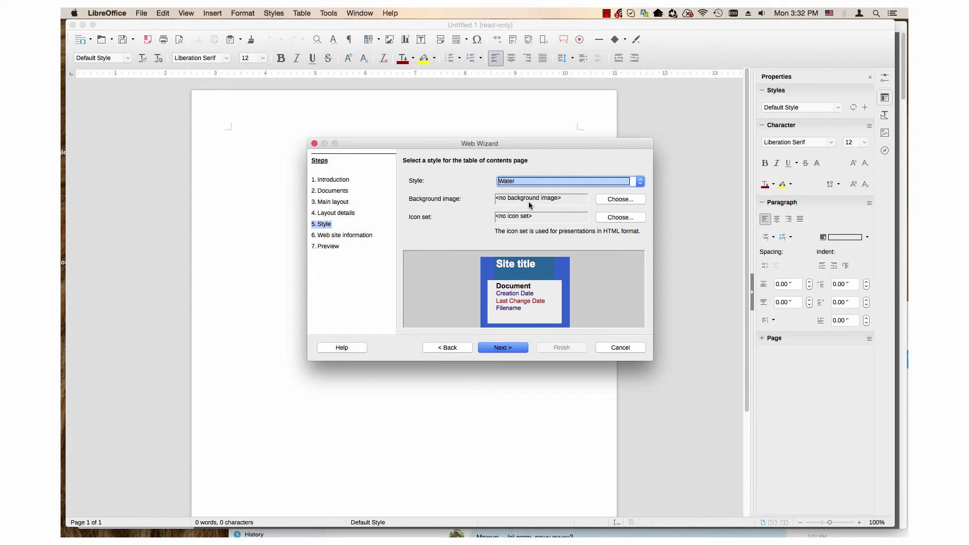
Set fuzzy_light.jpg, from the second page of background images, as the table-of-contents background.
{"action": "left_click", "coordinate": [610, 198]}
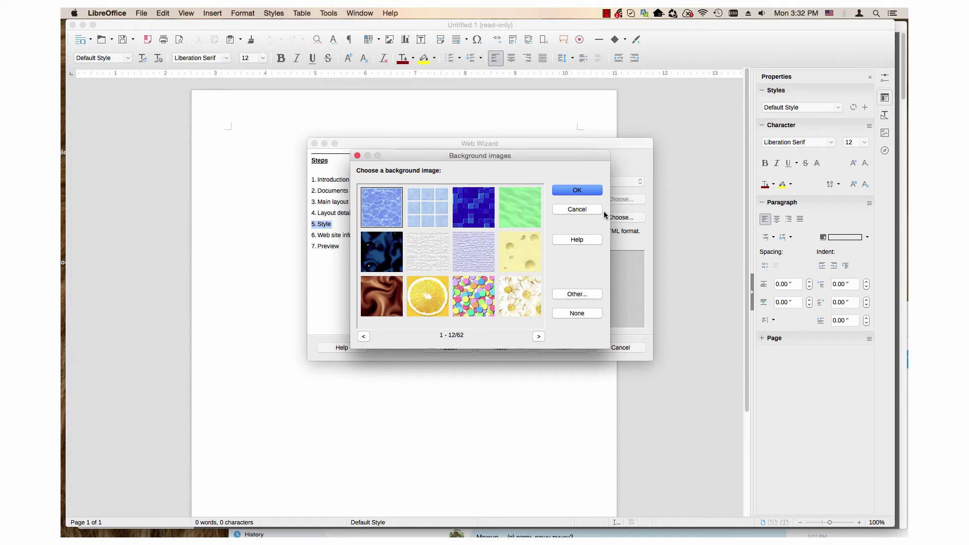
{"action": "left_click", "coordinate": [539, 337]}
{"action": "left_click", "coordinate": [481, 256]}
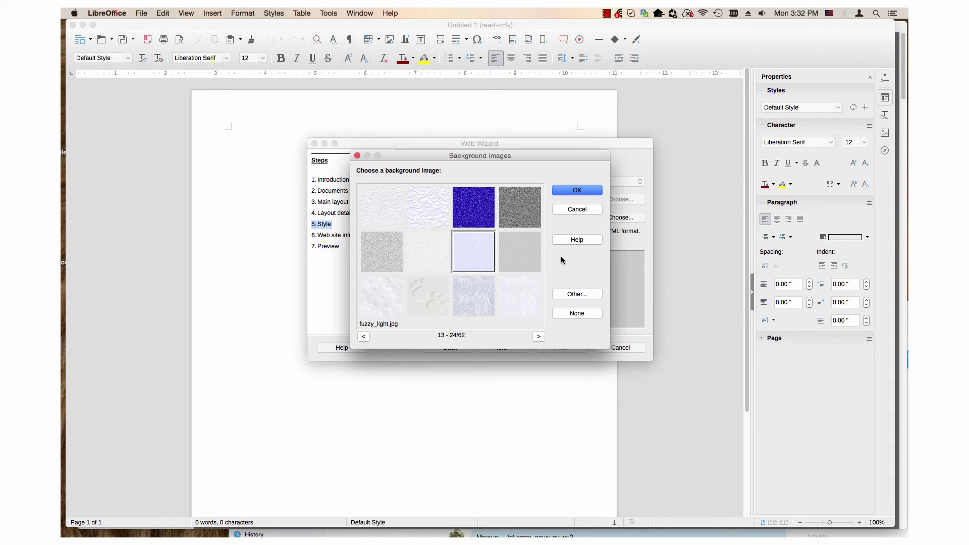
{"action": "left_click", "coordinate": [566, 190]}
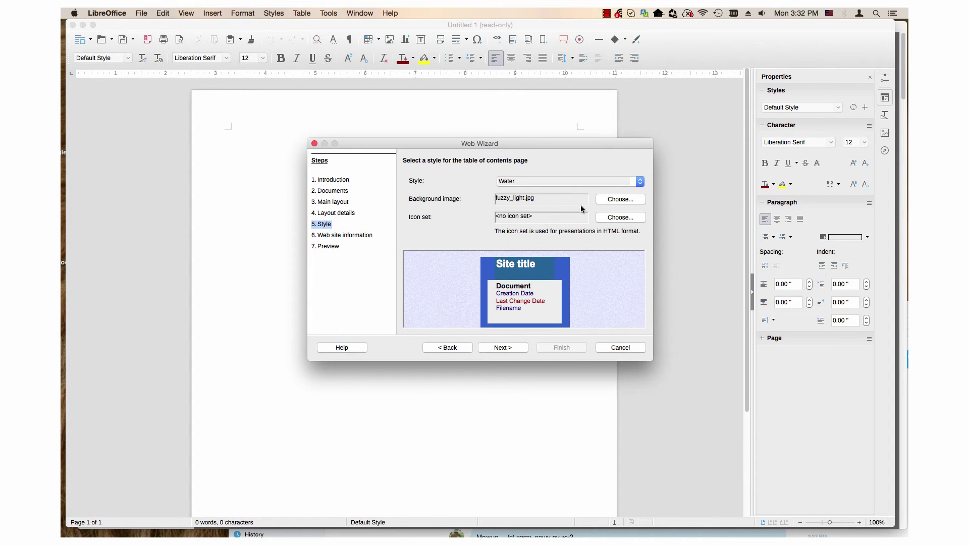
{"action": "left_click", "coordinate": [608, 199]}
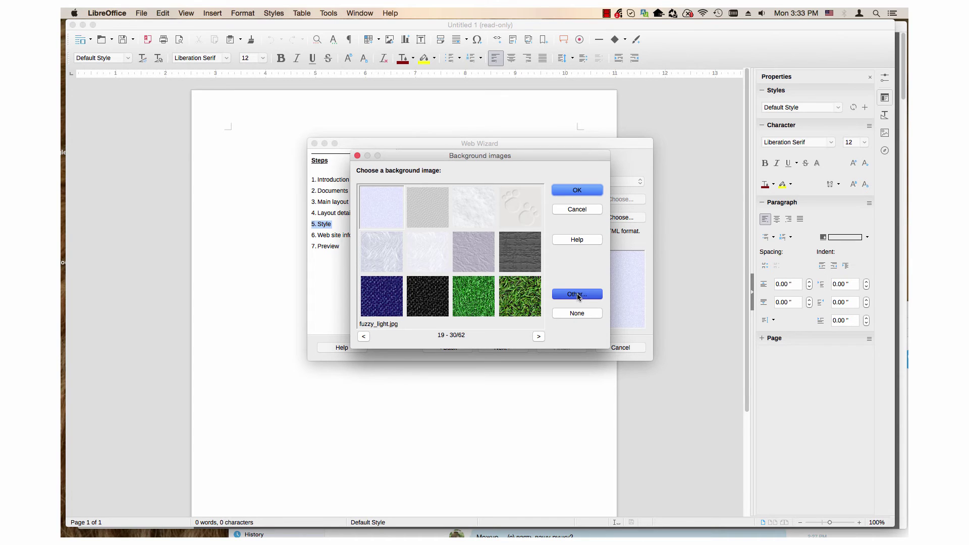
{"action": "left_click", "coordinate": [578, 296]}
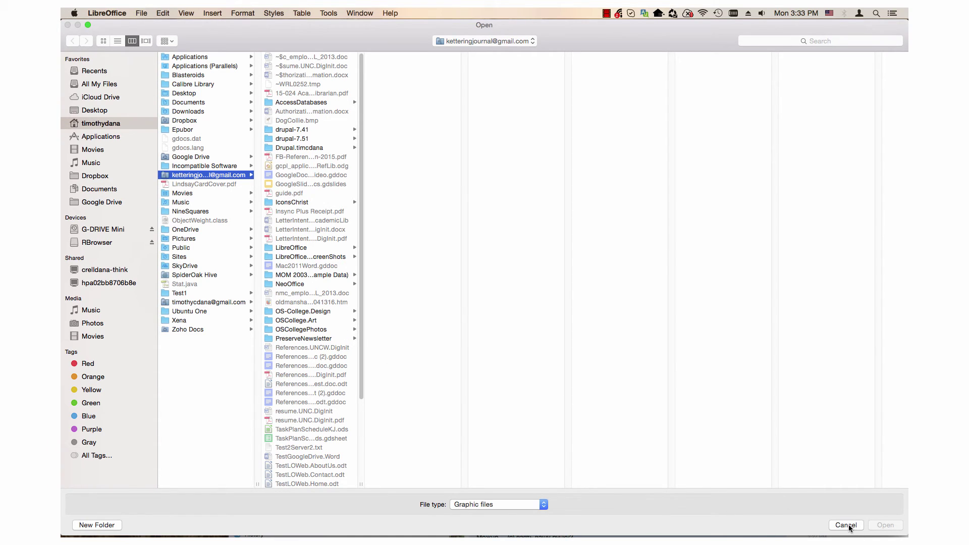
{"action": "left_click", "coordinate": [845, 525]}
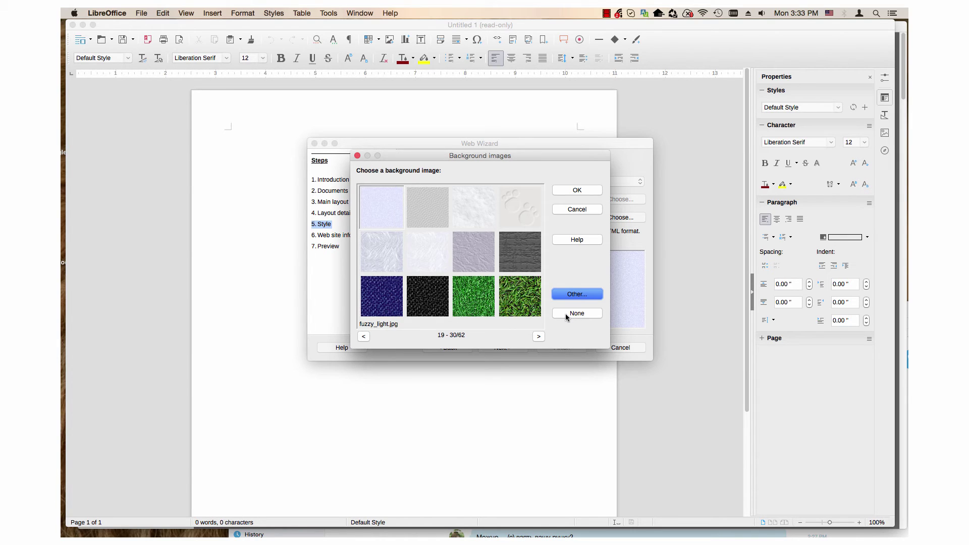
{"action": "left_click", "coordinate": [568, 190]}
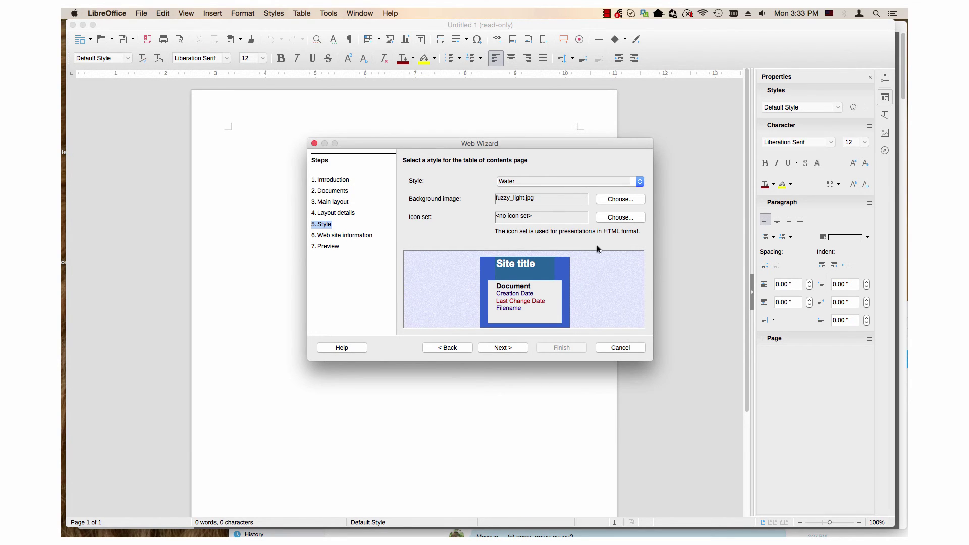
Apply the Cubic, 3D, orange & blue icon set, then advance to the Web site information step.
{"action": "left_click", "coordinate": [609, 222]}
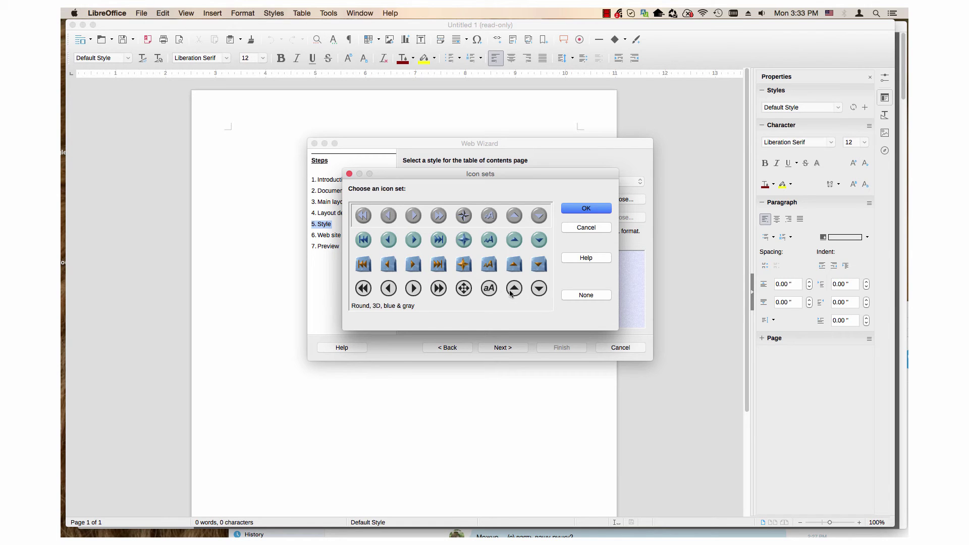
{"action": "left_click", "coordinate": [488, 266]}
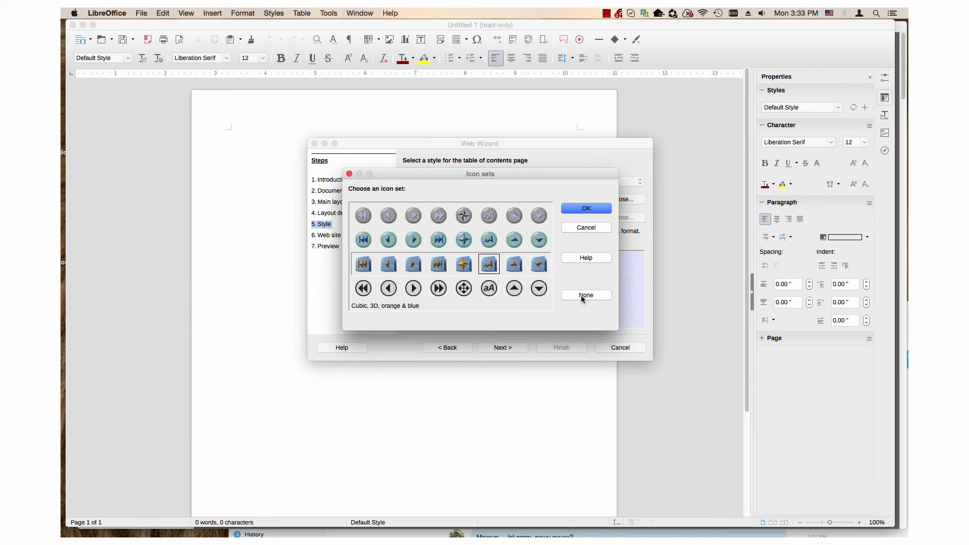
{"action": "left_click", "coordinate": [574, 207]}
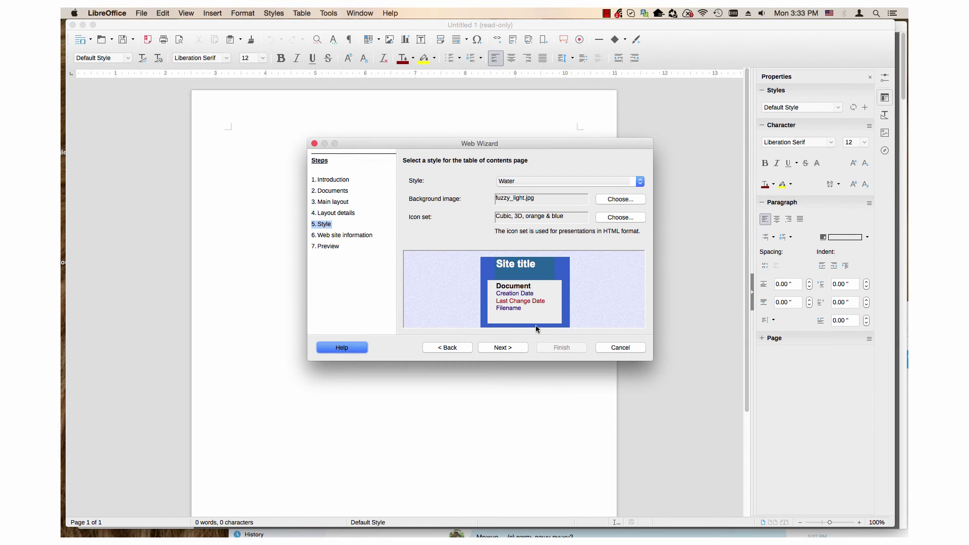
{"action": "left_click", "coordinate": [504, 347]}
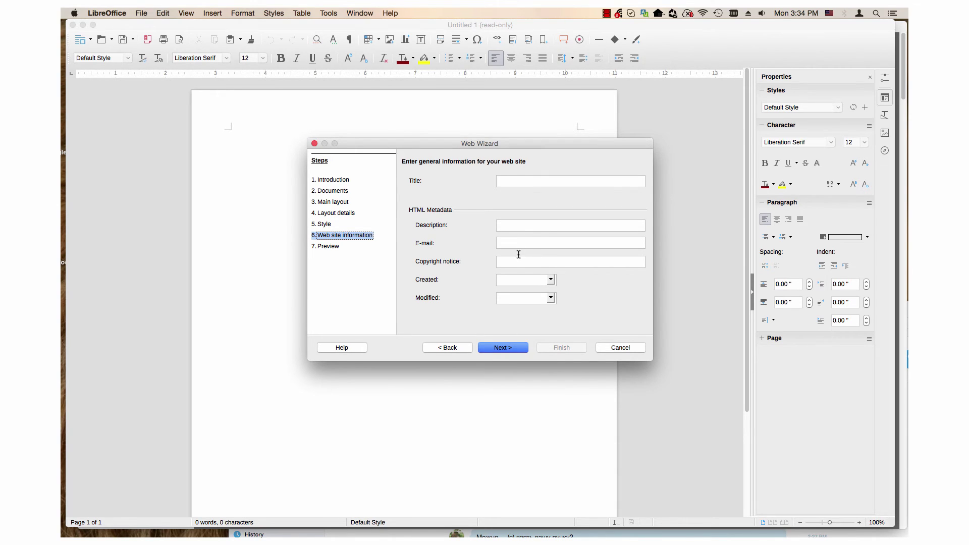
{"action": "left_click", "coordinate": [551, 282]}
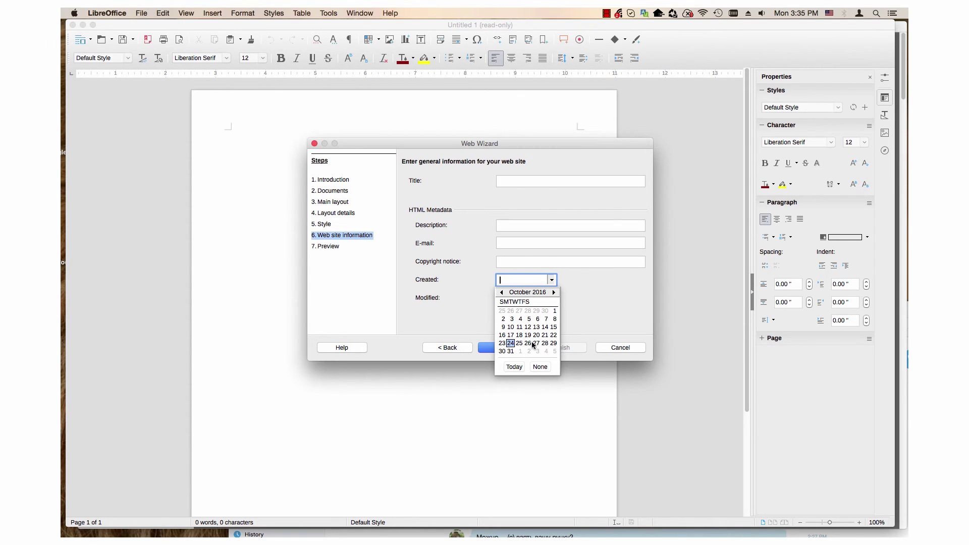
{"action": "left_click", "coordinate": [591, 309]}
{"action": "left_click", "coordinate": [551, 298]}
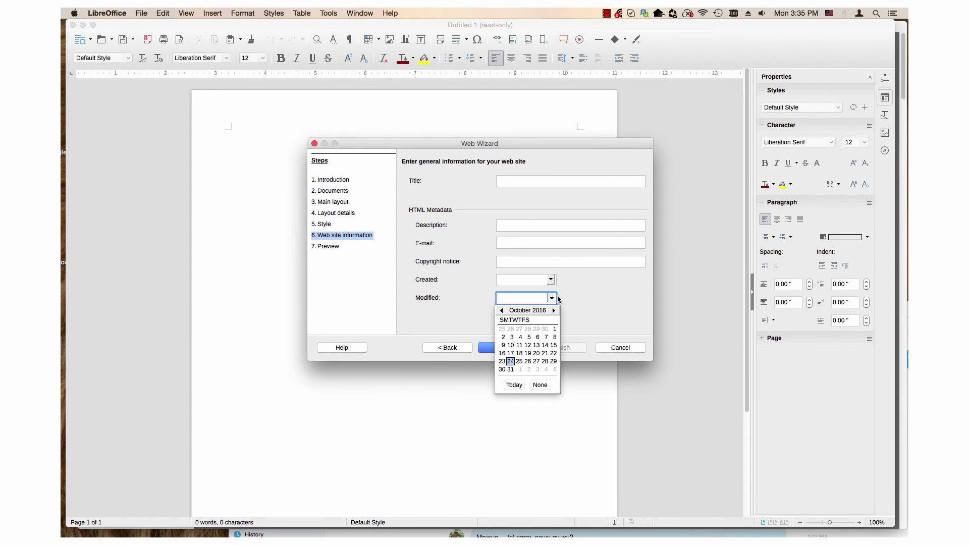
{"action": "left_click", "coordinate": [583, 303]}
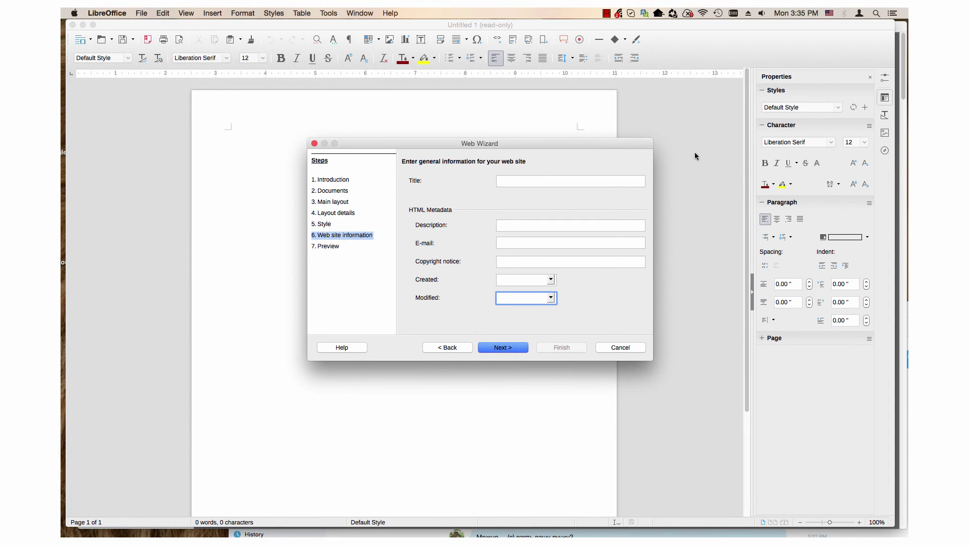
Advance the Web Wizard to its step 7 Preview page.
{"action": "left_click", "coordinate": [510, 351]}
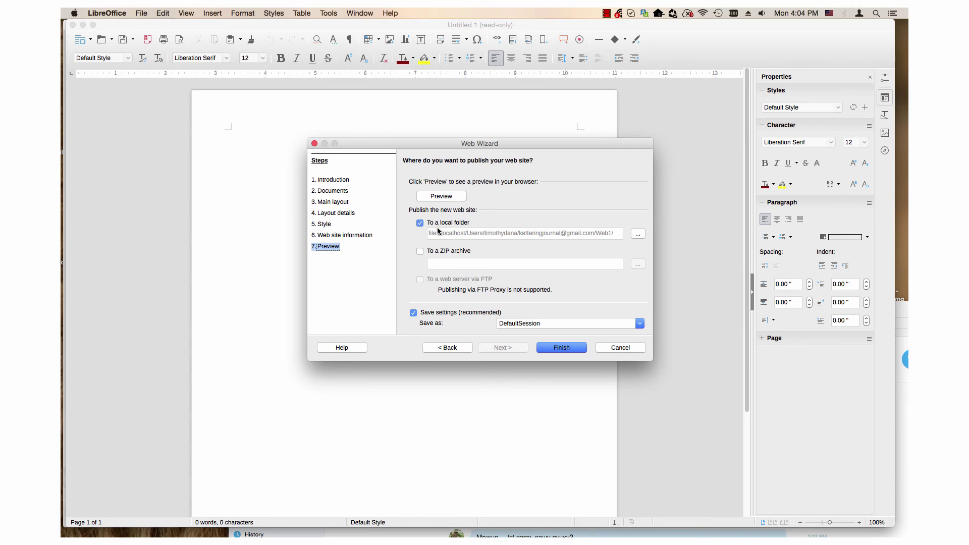
Choose the Web1 folder inside the home account folder as the local publishing target.
{"action": "left_click", "coordinate": [642, 234]}
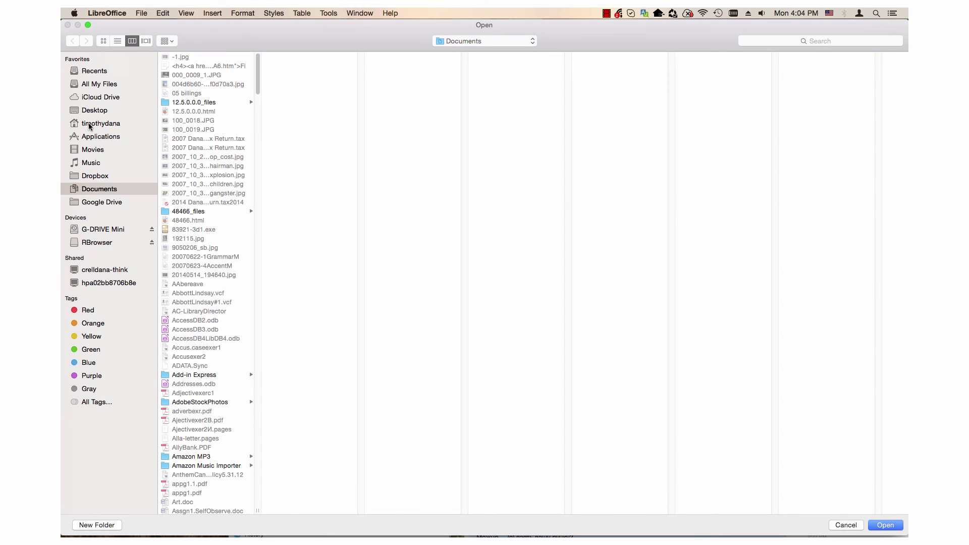
{"action": "left_click", "coordinate": [90, 127]}
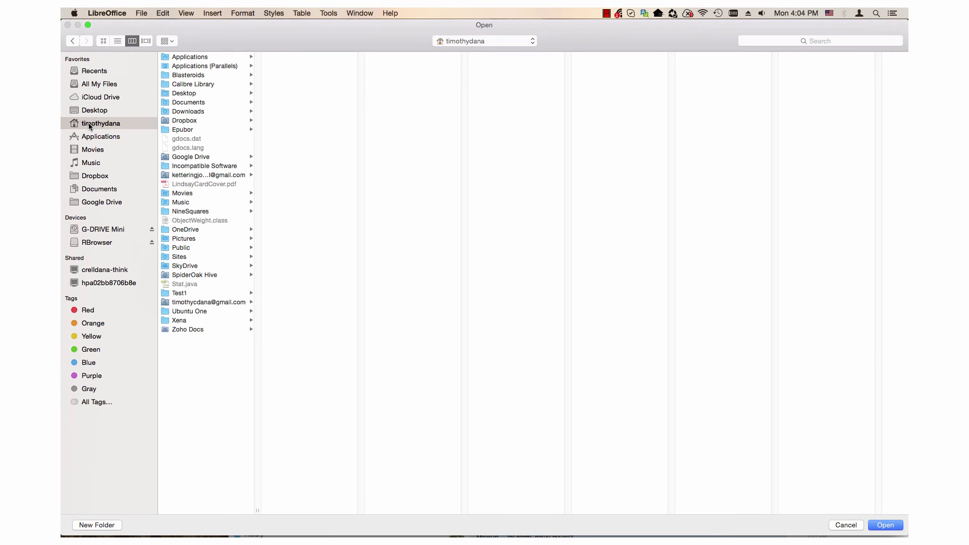
{"action": "left_click", "coordinate": [187, 175]}
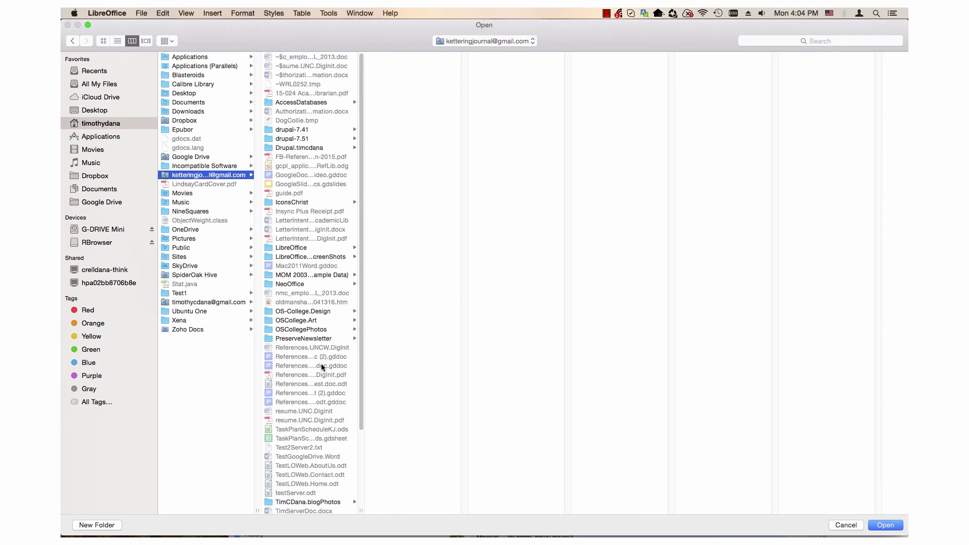
{"action": "scroll", "coordinate": [310, 359], "scroll_direction": "down", "scroll_amount": 5}
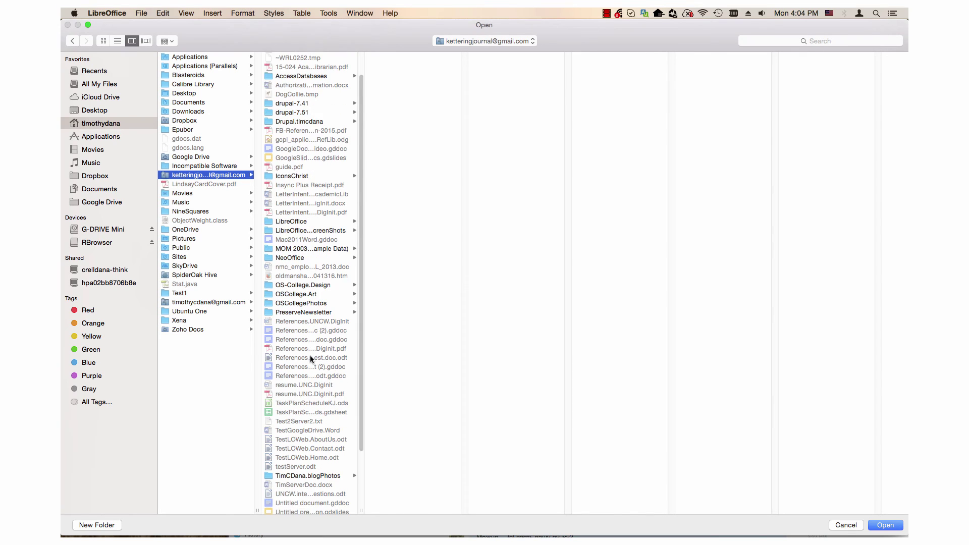
{"action": "left_click", "coordinate": [288, 456]}
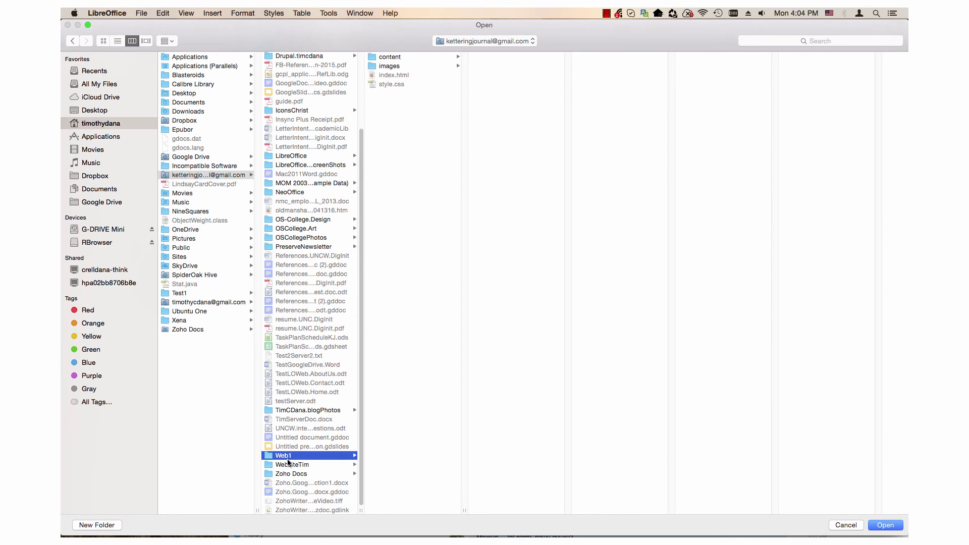
{"action": "left_click", "coordinate": [885, 526]}
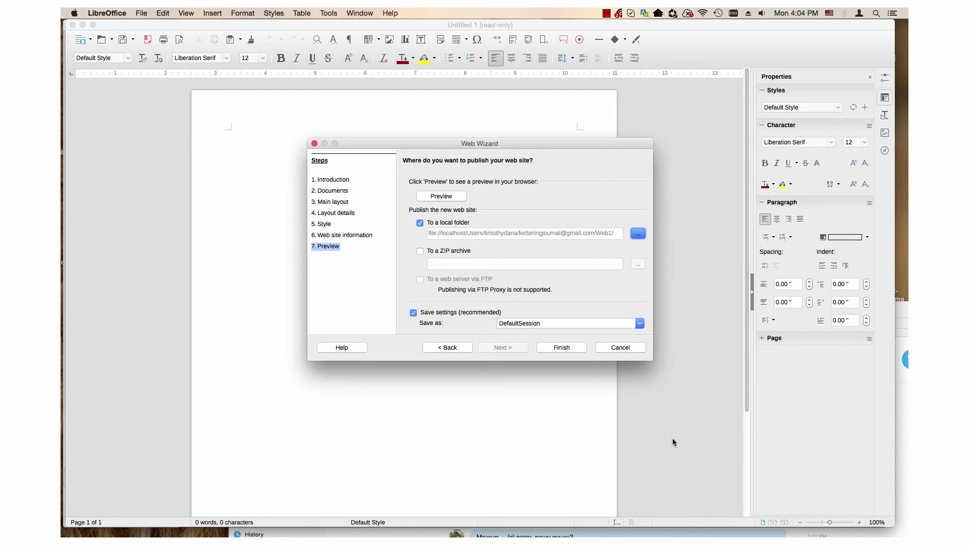
{"action": "left_click", "coordinate": [431, 197]}
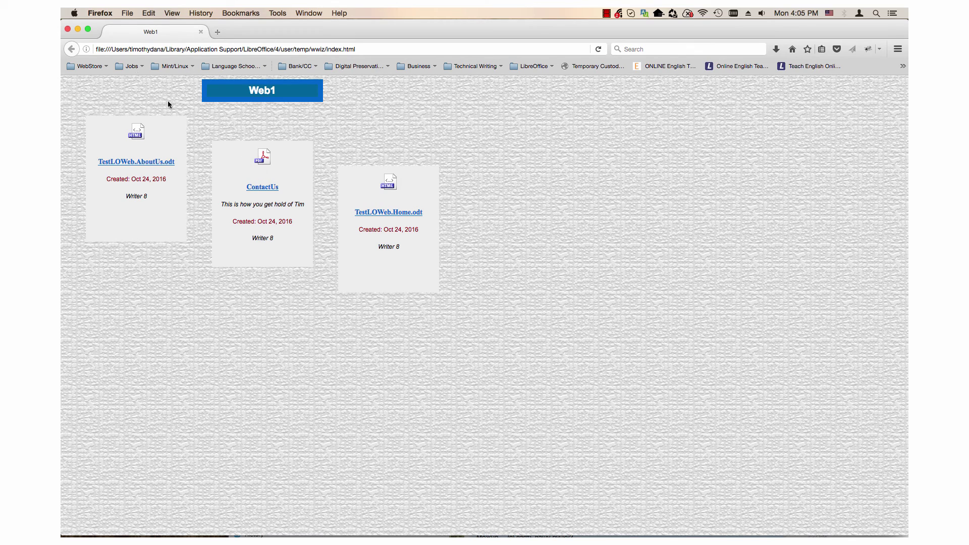
{"action": "left_click", "coordinate": [68, 31]}
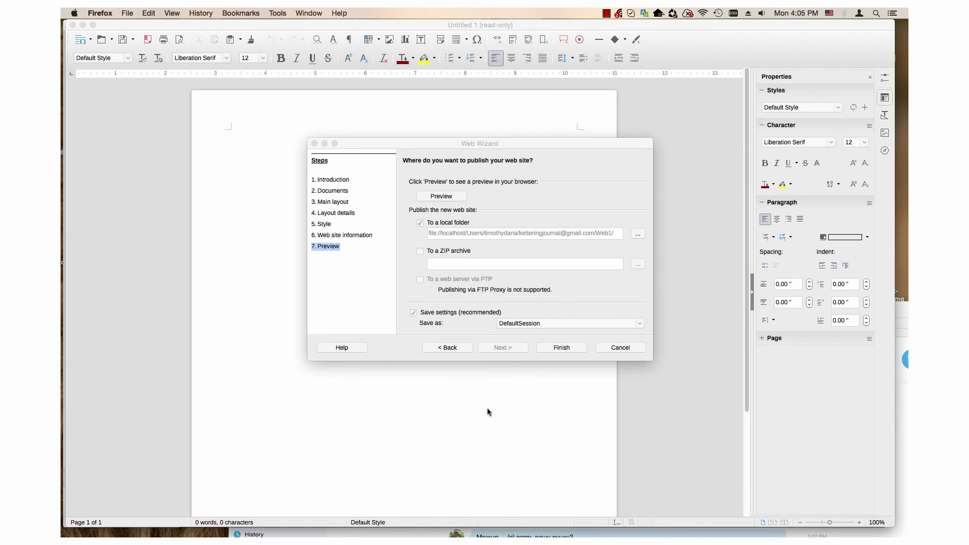
Return to the Web Wizard and click Finish to generate the site.
{"action": "left_click", "coordinate": [473, 332]}
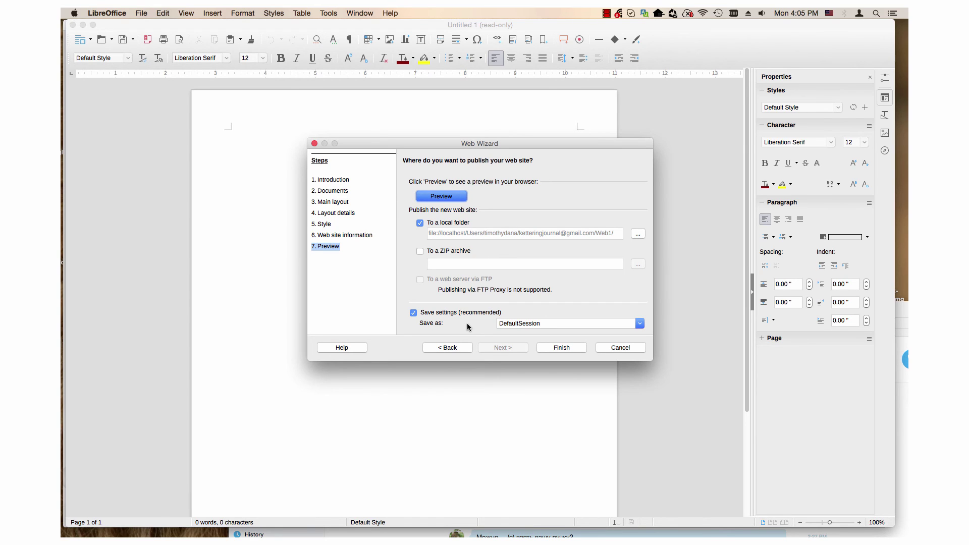
{"action": "left_click", "coordinate": [560, 348]}
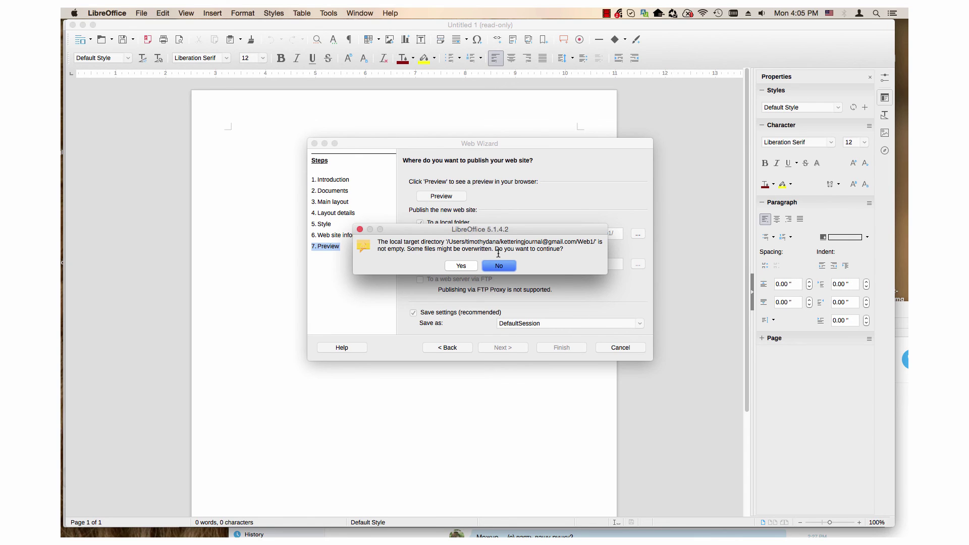
Approve overwriting Web1 files and saved settings, close the opened page documents, and dismiss the success message.
{"action": "left_click", "coordinate": [457, 267]}
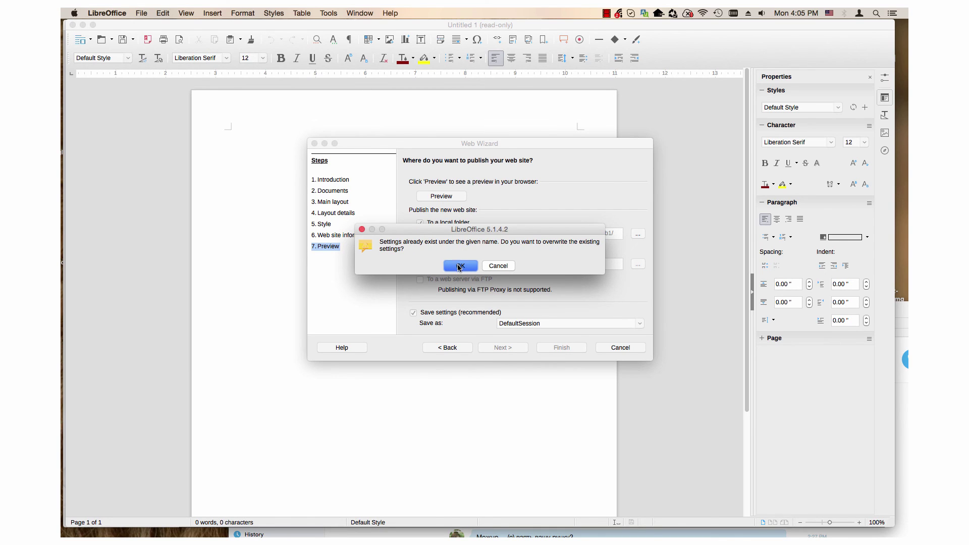
{"action": "left_click", "coordinate": [460, 266]}
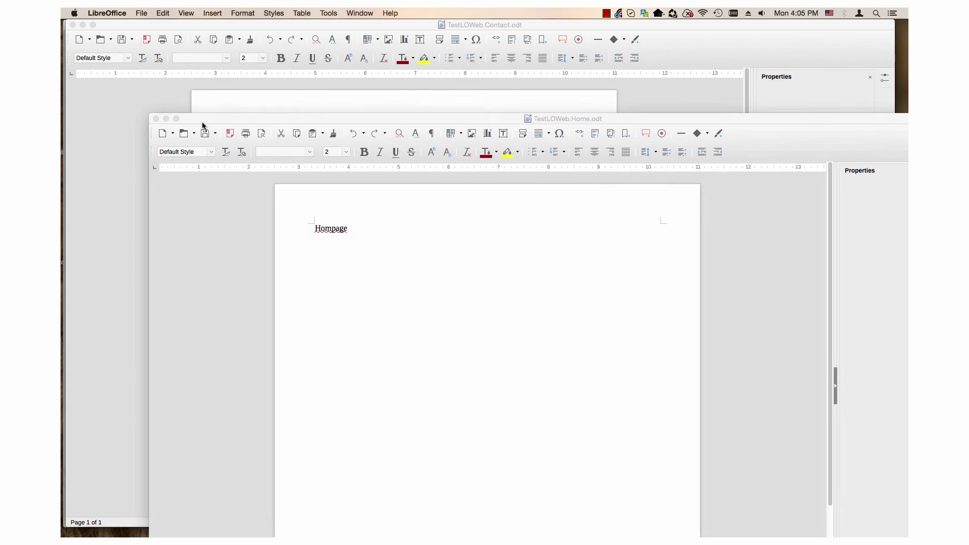
{"action": "left_click", "coordinate": [158, 122]}
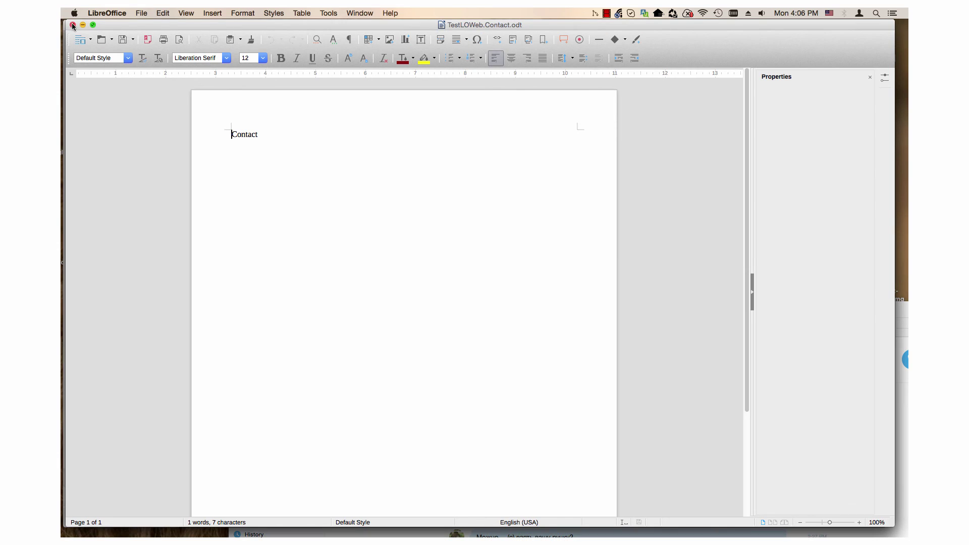
{"action": "left_click", "coordinate": [73, 25]}
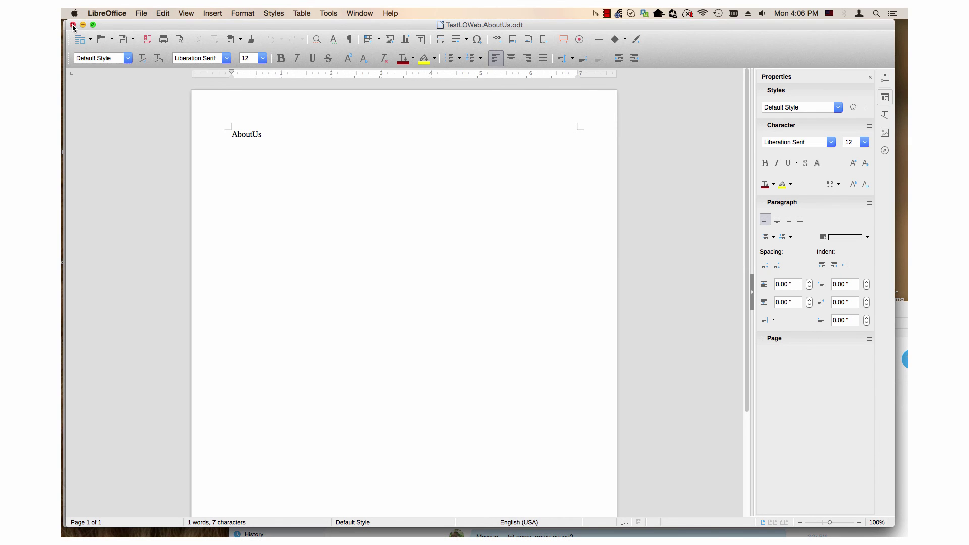
{"action": "left_click", "coordinate": [73, 25]}
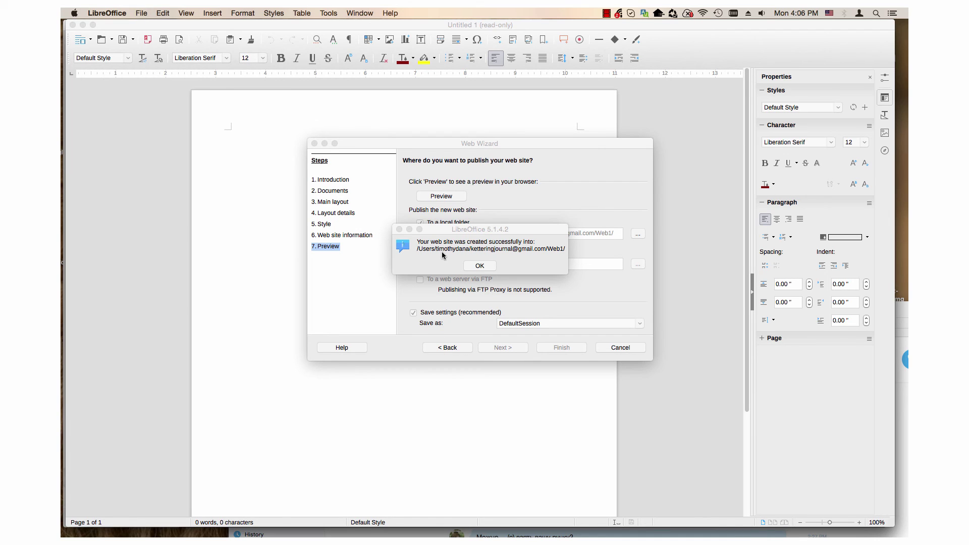
{"action": "left_click_drag", "start_coordinate": [451, 229], "coordinate": [440, 227]}
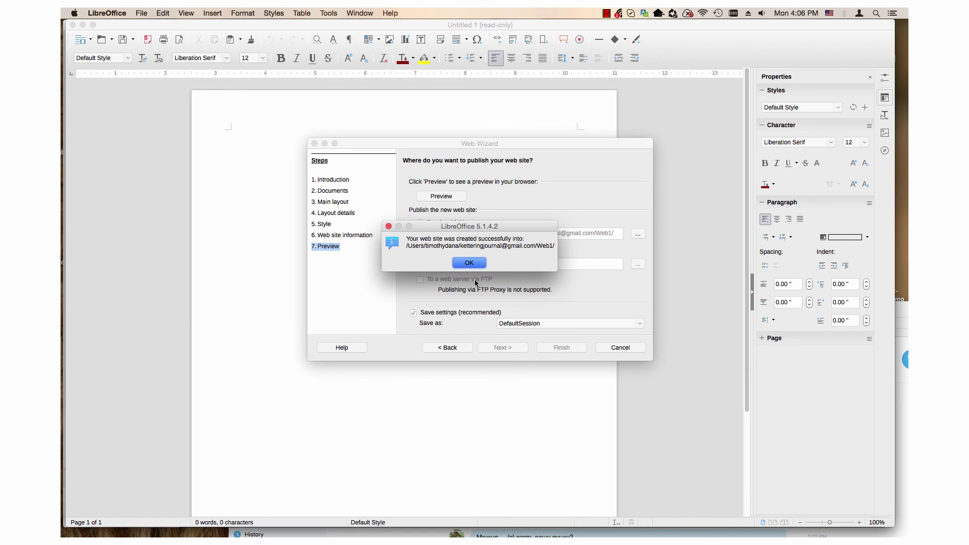
{"action": "left_click", "coordinate": [467, 264]}
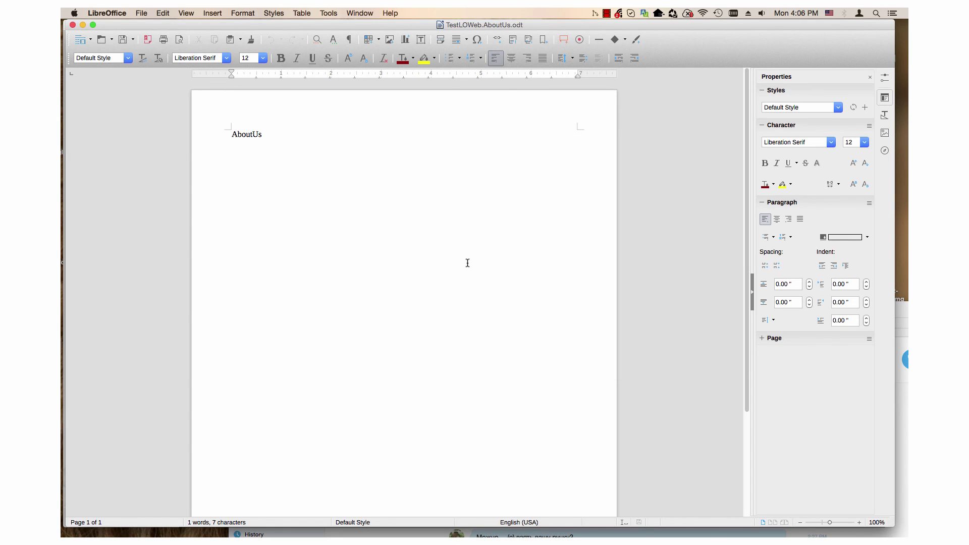
Close the remaining TestLOWeb.AboutUs.odt window.
{"action": "left_click", "coordinate": [72, 25]}
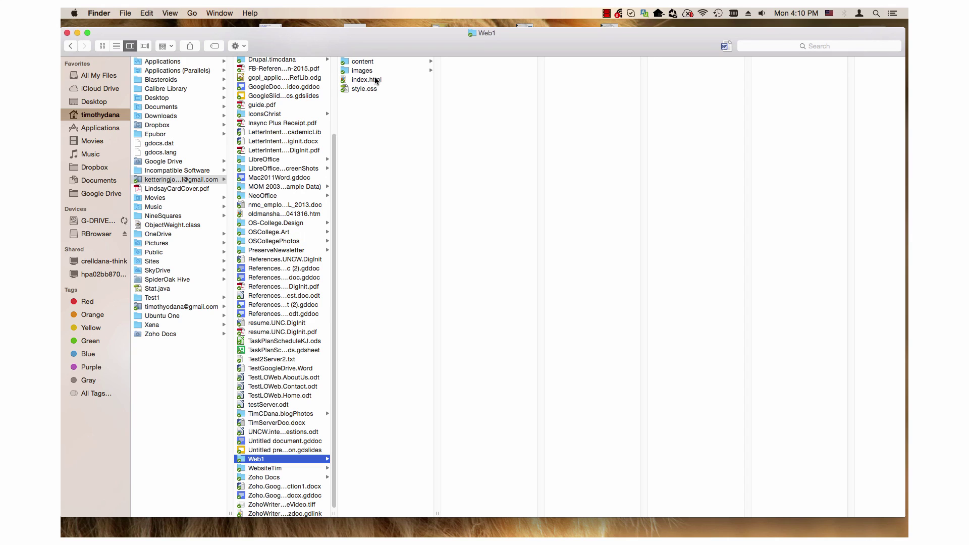
Open the generated index.html from the Web1 folder in Firefox.
{"action": "double_click", "coordinate": [375, 80]}
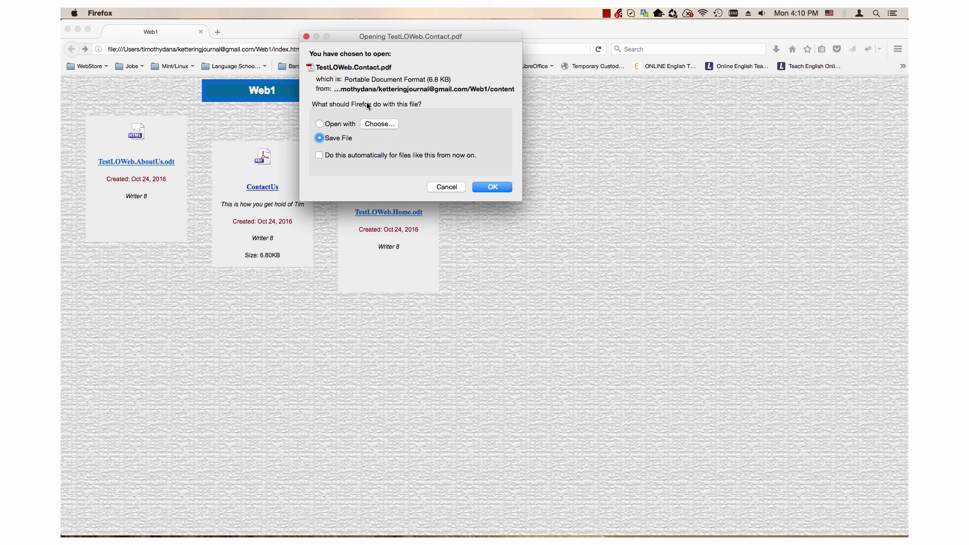
{"action": "left_click", "coordinate": [306, 36]}
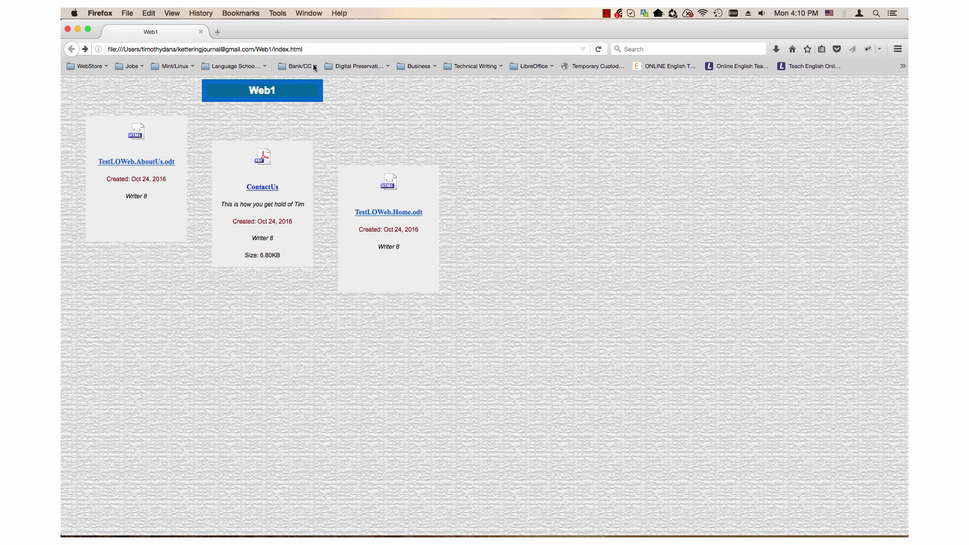